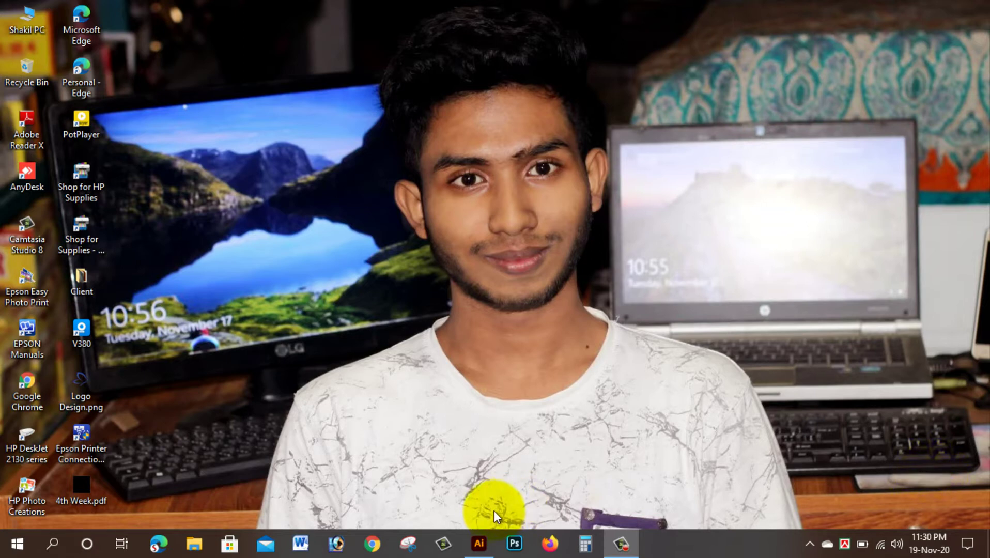
Step: Restore the Adobe Illustrator home screen from the Windows taskbar
click(479, 544)
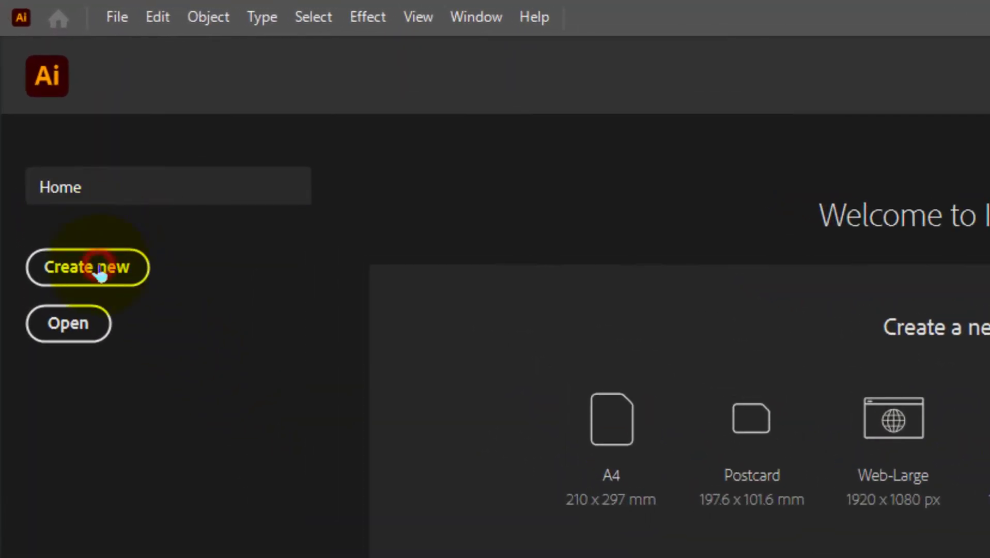
Step: Create a new CMYK document using the Custom 1000 × 1000 px preset
click(99, 274)
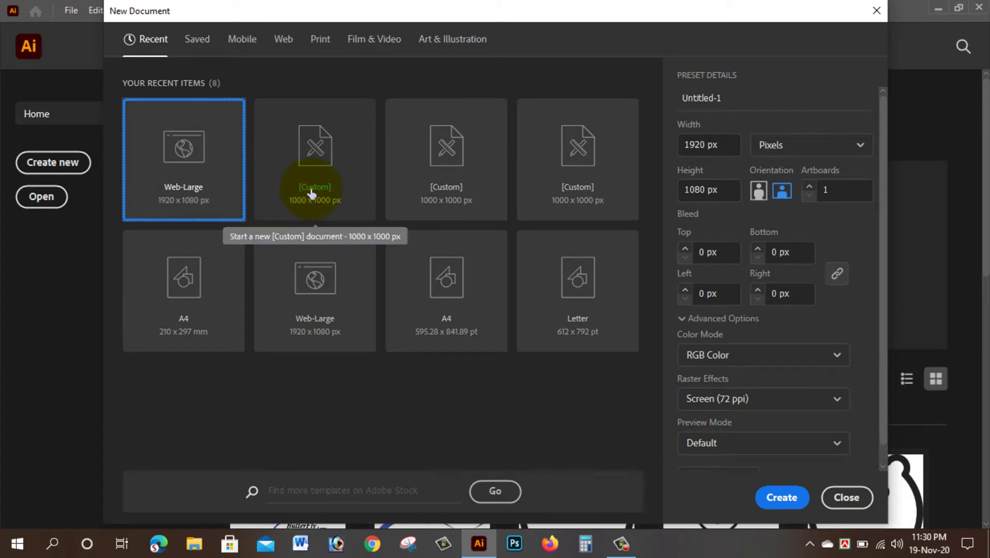
click(312, 193)
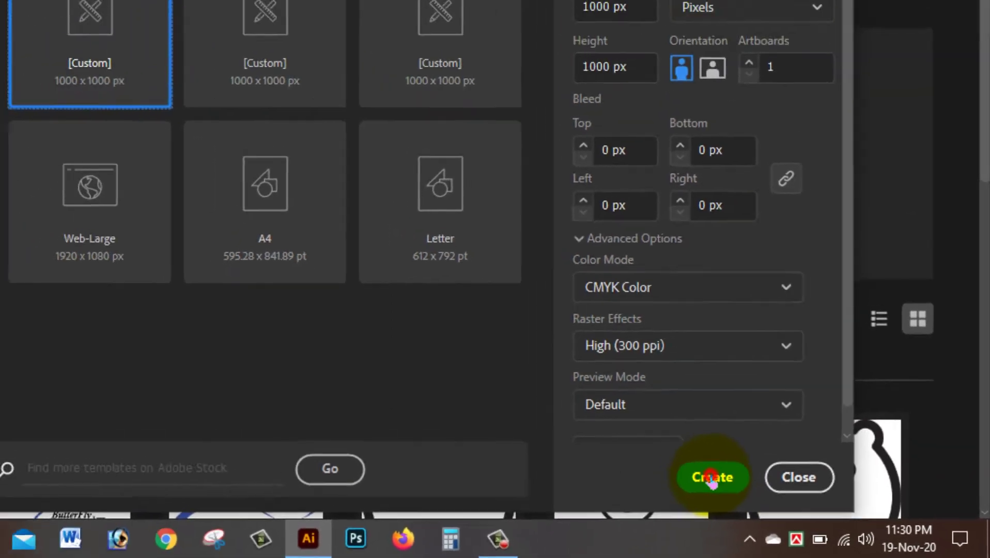
click(656, 468)
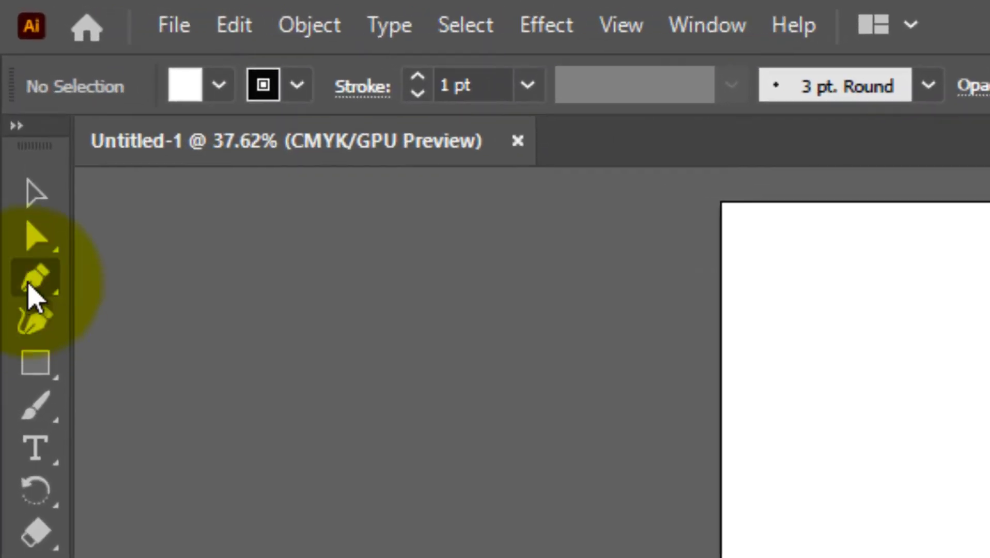
Step: Draw a closed roof chevron with the Pen tool in the artboard's upper half
click(11, 114)
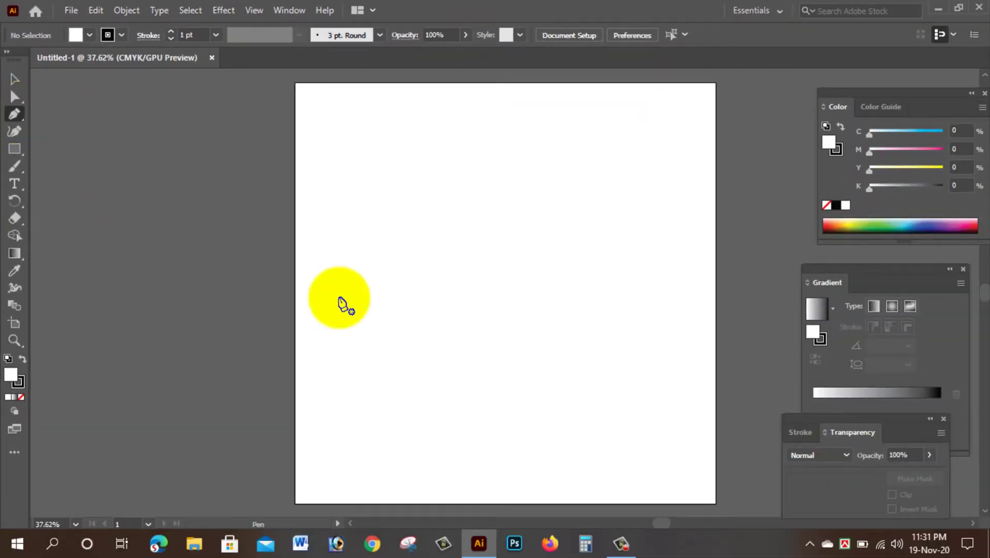
click(338, 298)
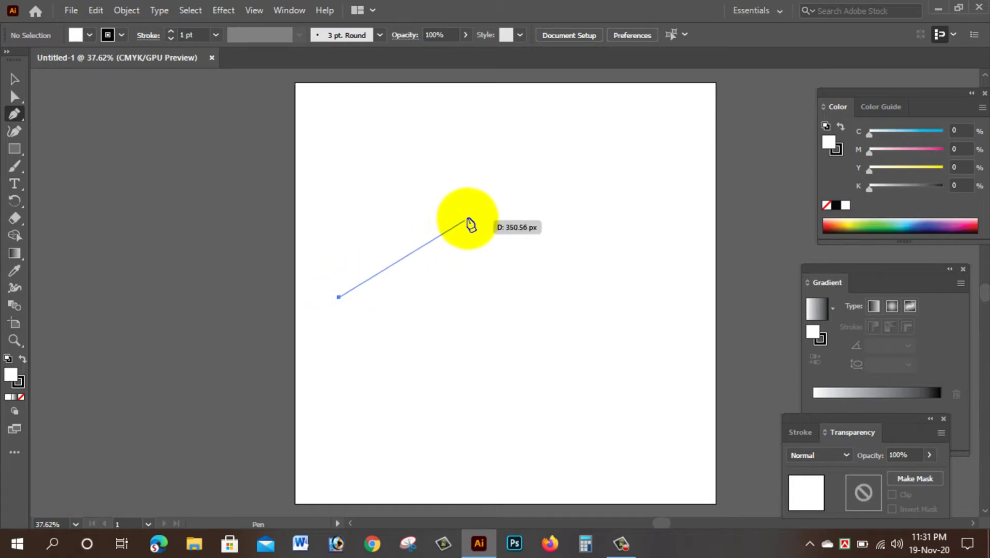
click(469, 209)
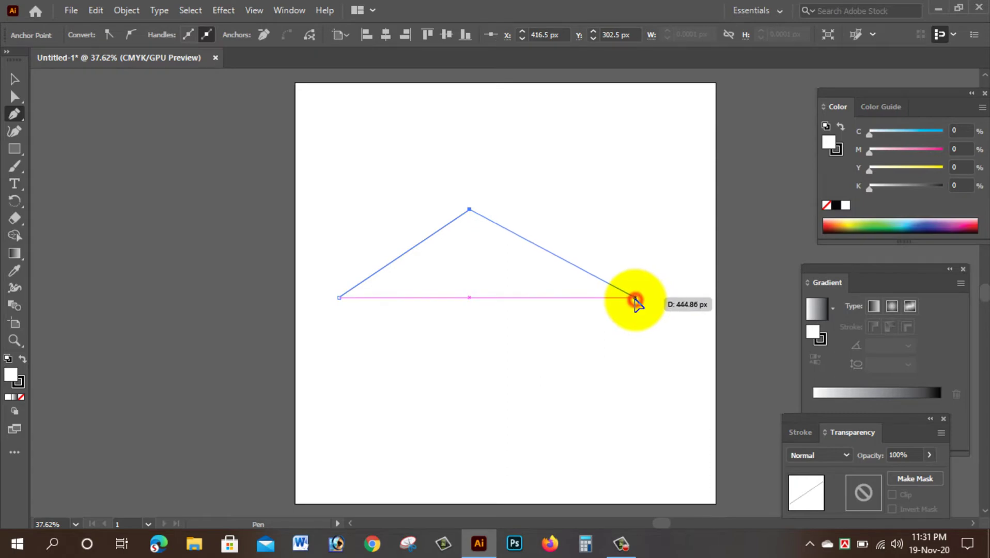
click(635, 297)
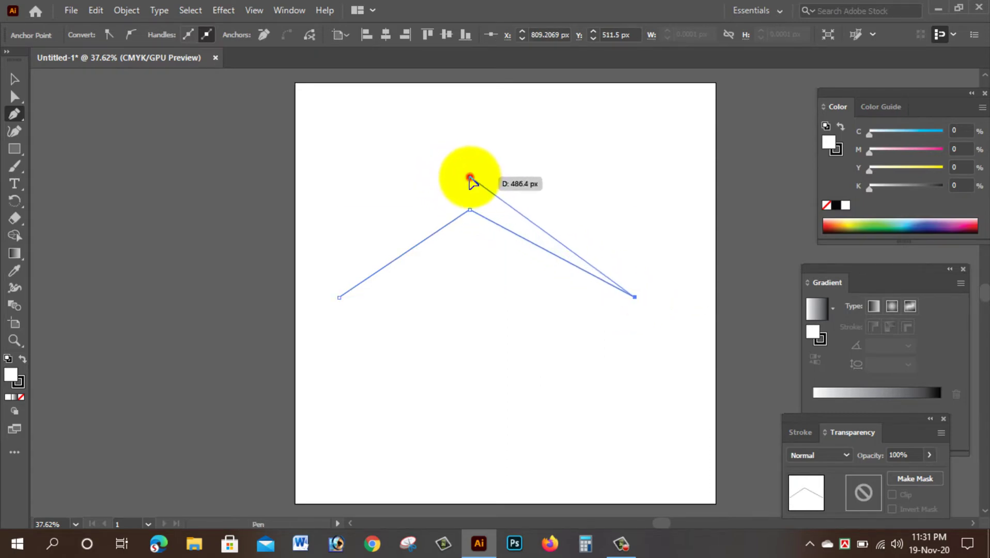
click(469, 176)
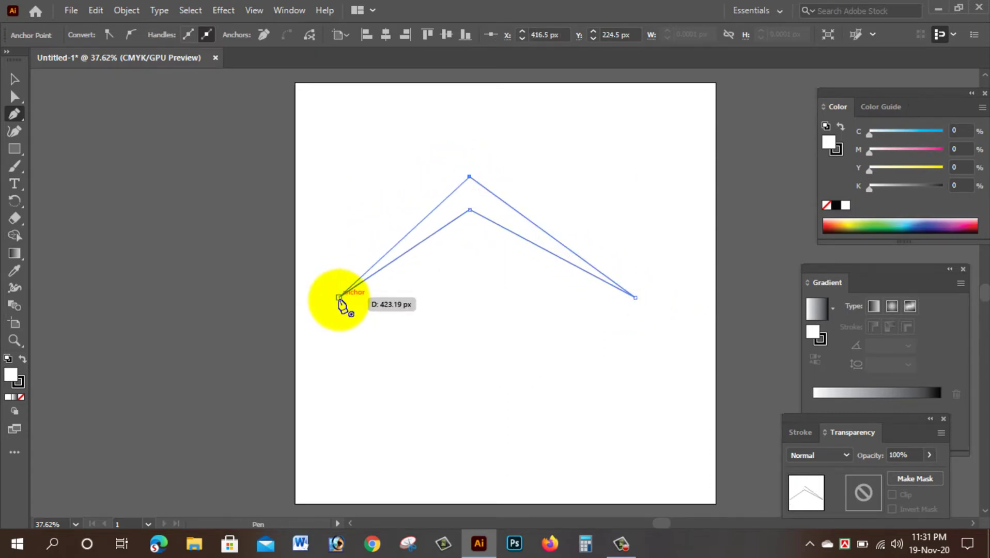
click(338, 297)
Step: Give the roof chevron no stroke and a blue fill
click(15, 79)
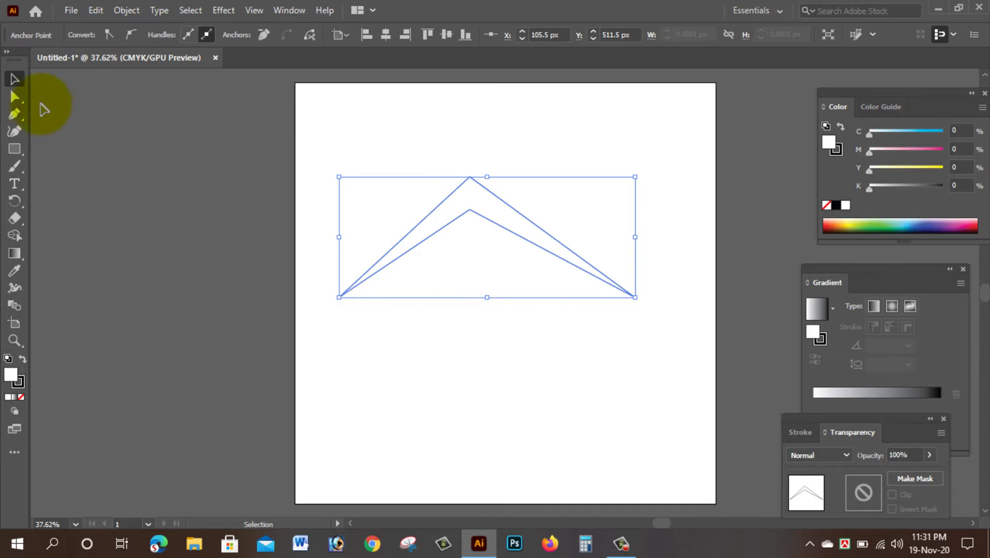
click(380, 120)
drag(420, 132, 564, 250)
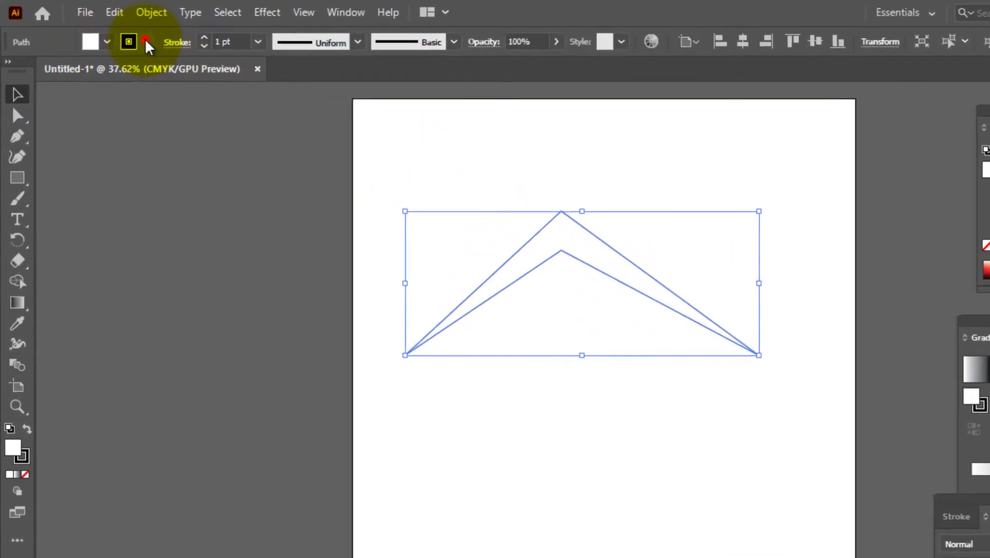
click(108, 37)
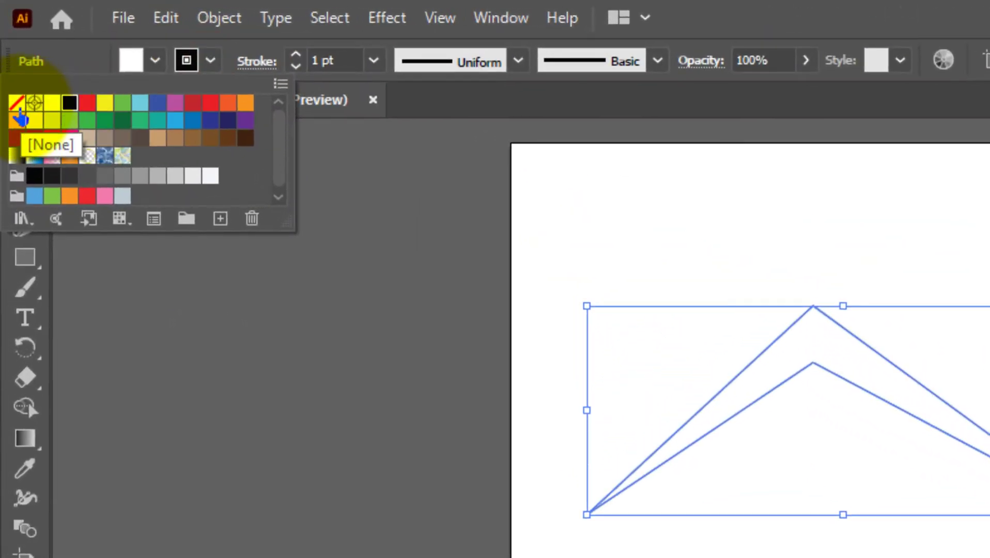
click(20, 118)
drag(42, 106, 137, 73)
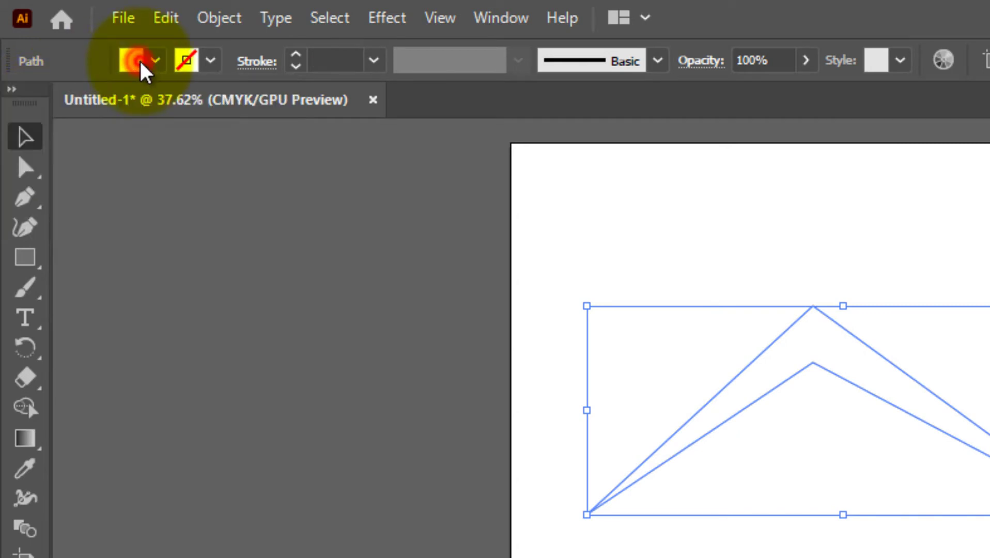
click(141, 60)
click(147, 115)
click(668, 249)
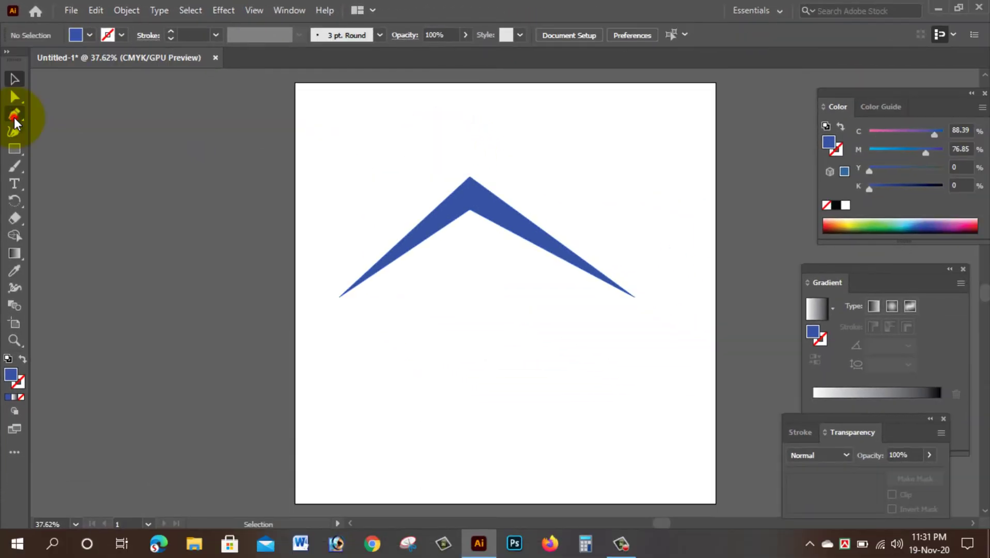
click(14, 115)
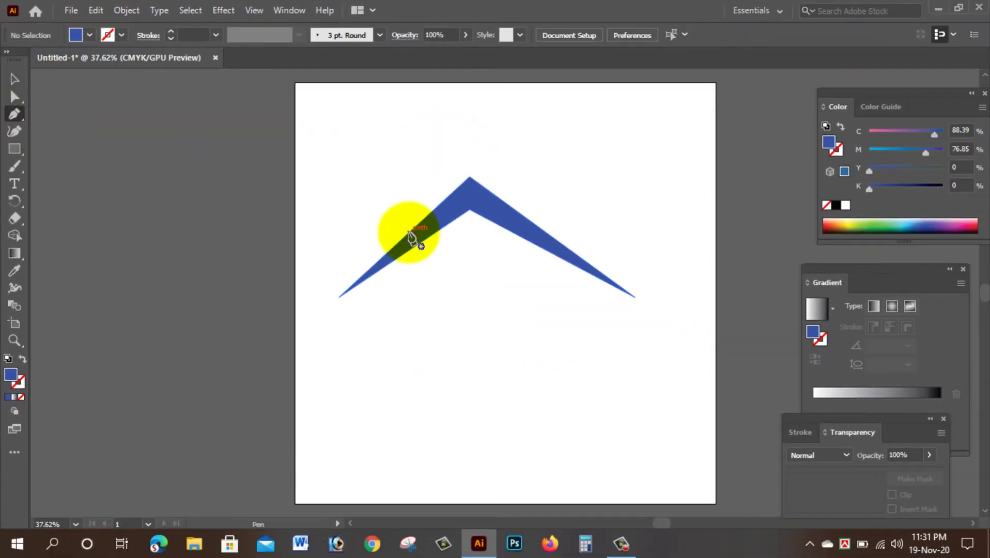
Step: Pen-draw a tall chimney path on the roof's left slope and swap its fill and stroke
drag(410, 233, 402, 198)
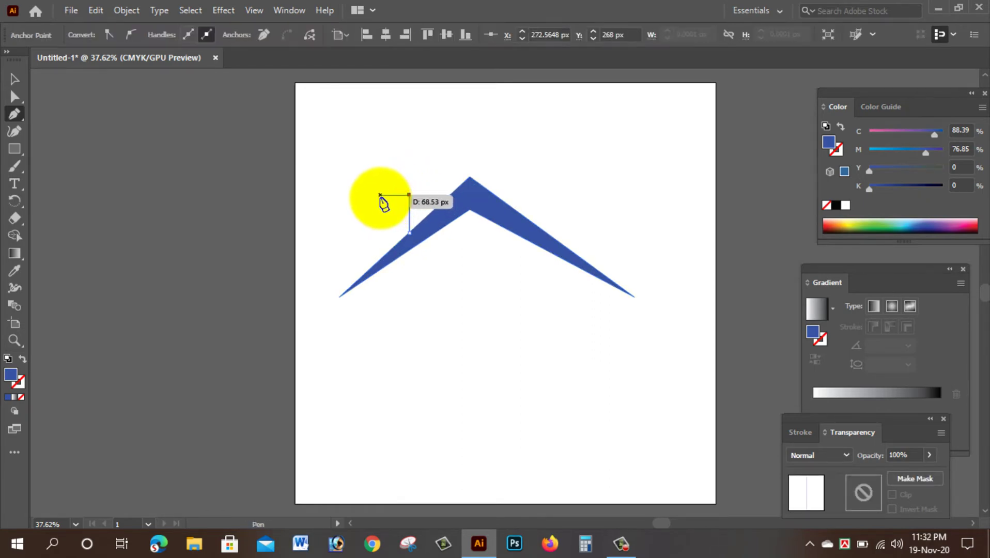
click(380, 194)
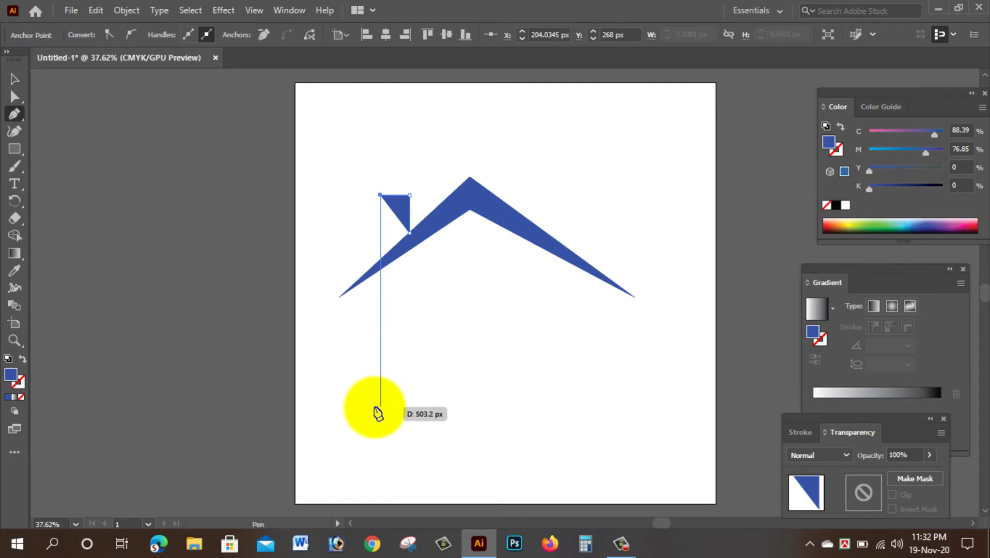
click(380, 409)
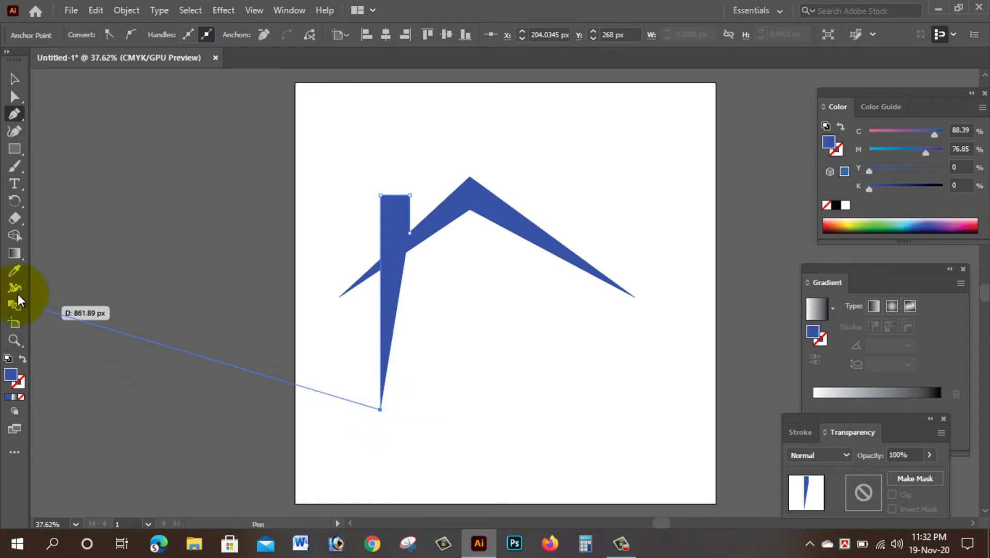
click(23, 359)
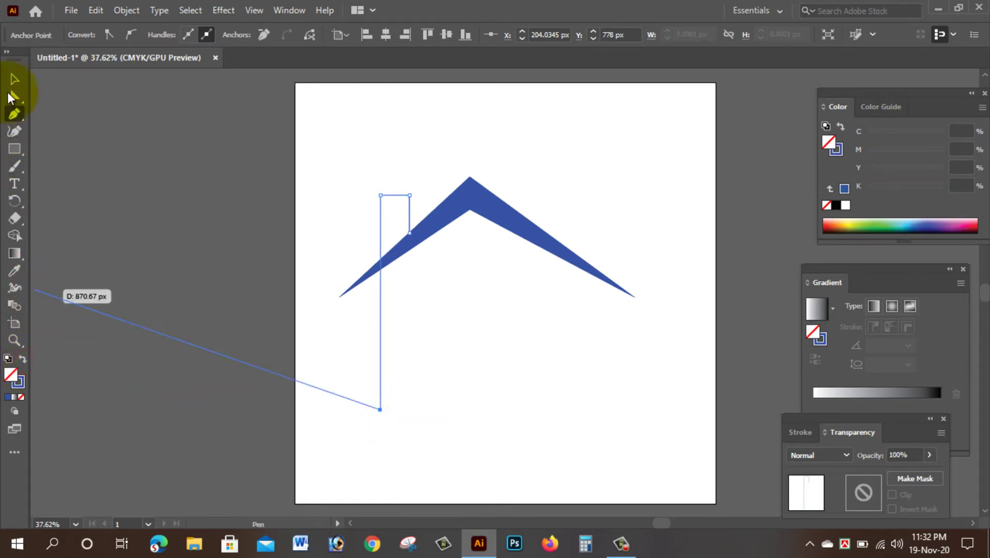
Step: Set the chimney stroke to 10 pt and nudge it slightly down
click(15, 78)
click(97, 164)
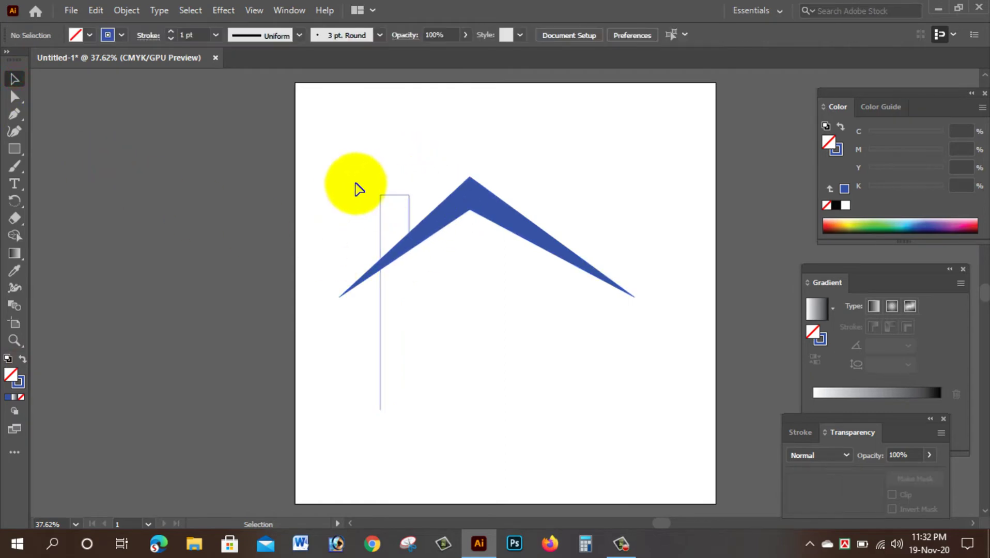
drag(355, 176, 386, 202)
click(310, 50)
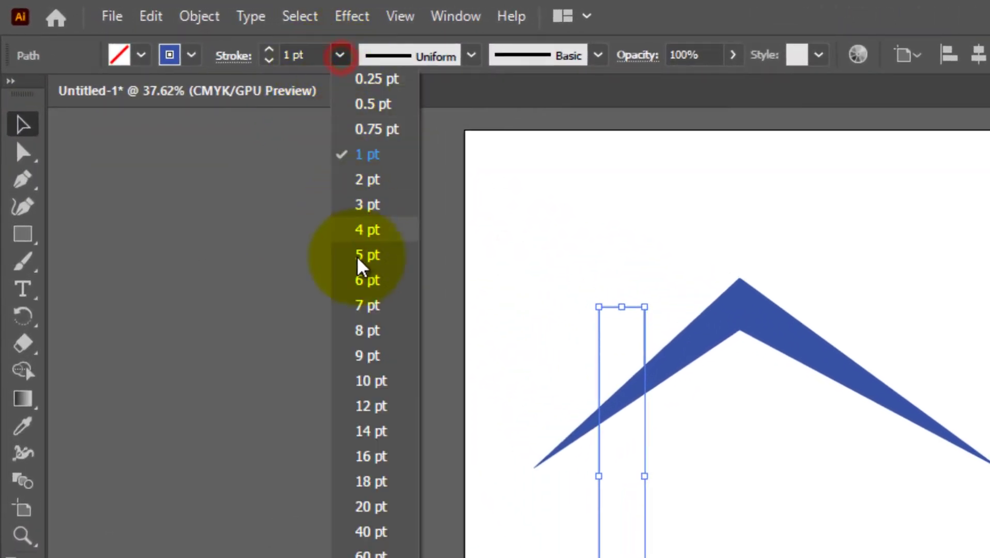
click(338, 333)
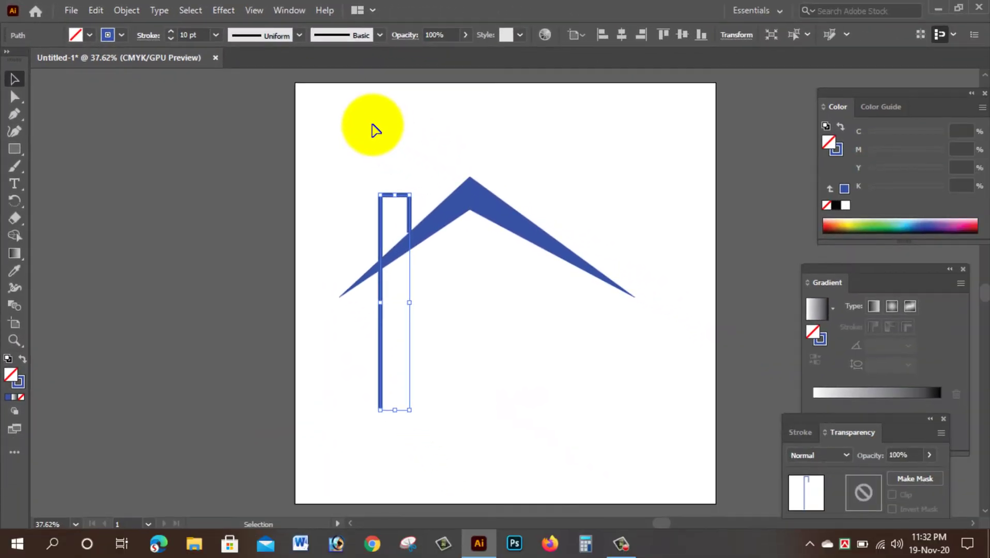
key(Down)
key(Down)
key(Down)
key(Down)
key(Down)
key(Down)
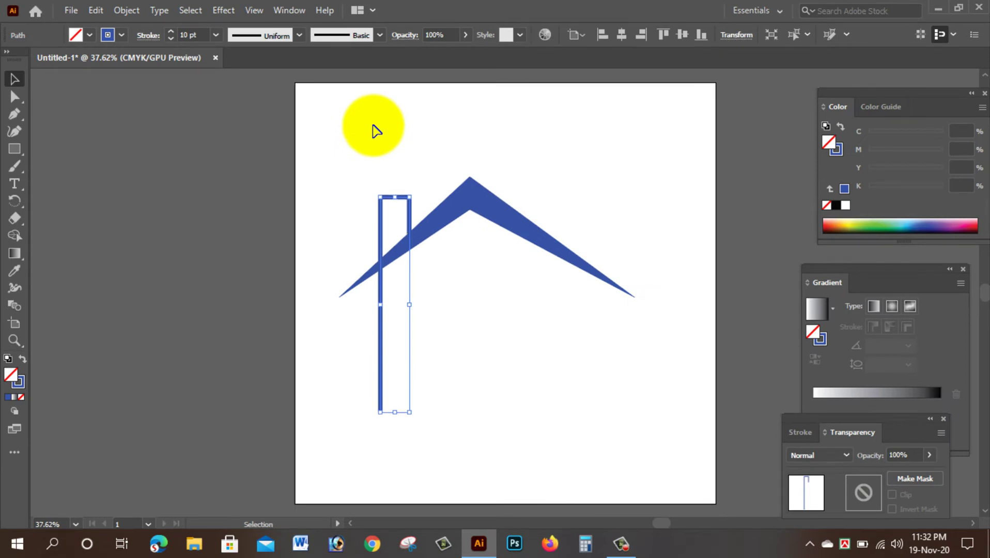
key(Down)
key(Down)
key(Down)
click(372, 126)
key(p)
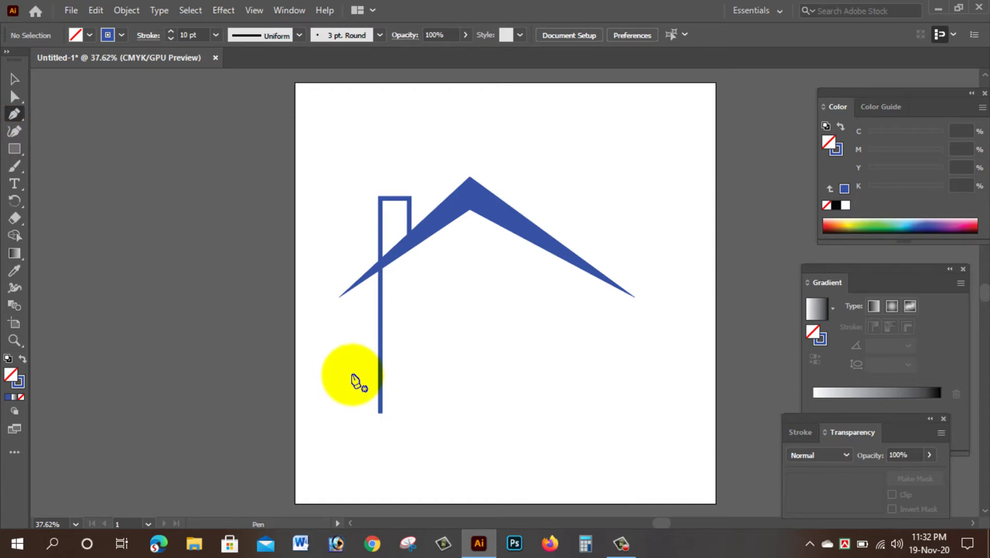
Step: Draw a horizontal blue line and duplicate it 100 px straight down
click(357, 347)
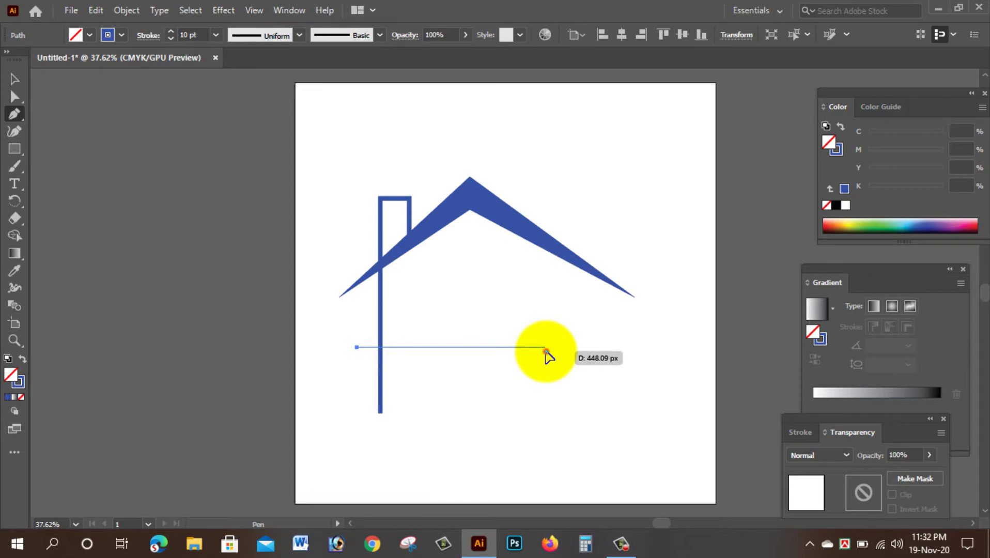
click(546, 349)
click(13, 79)
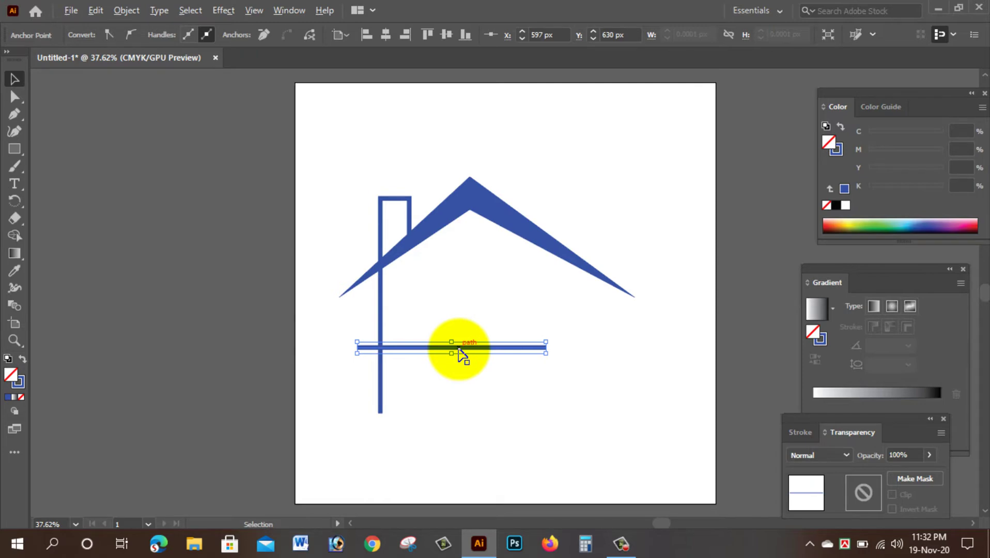
drag(459, 352, 457, 396)
click(413, 310)
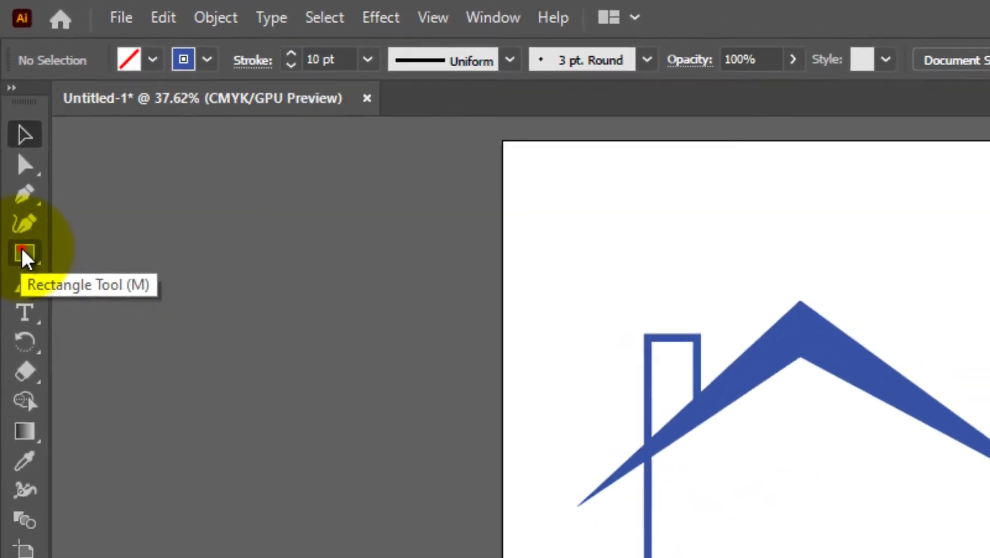
Step: Draw a 50 px square under the roof with no stroke and a blue fill
click(14, 149)
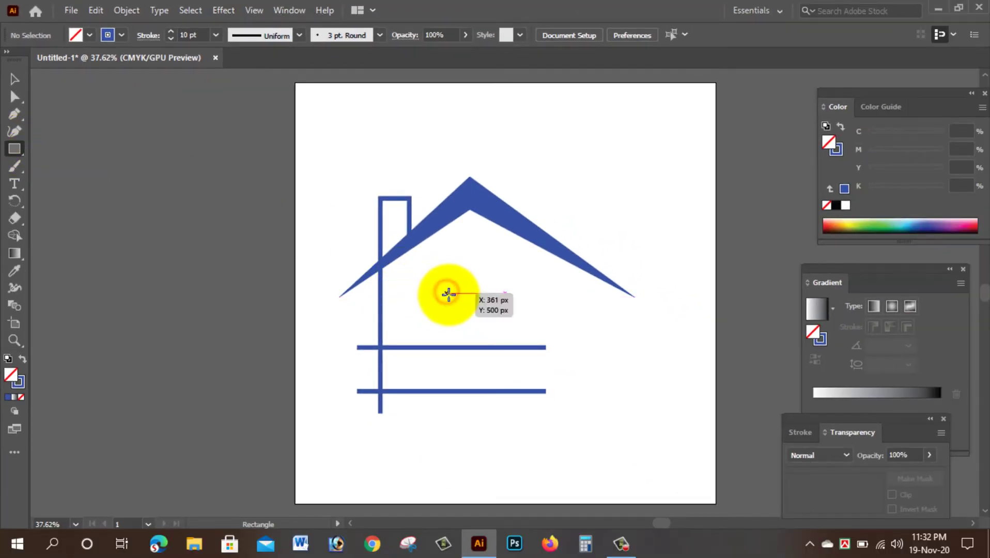
drag(436, 282, 459, 304)
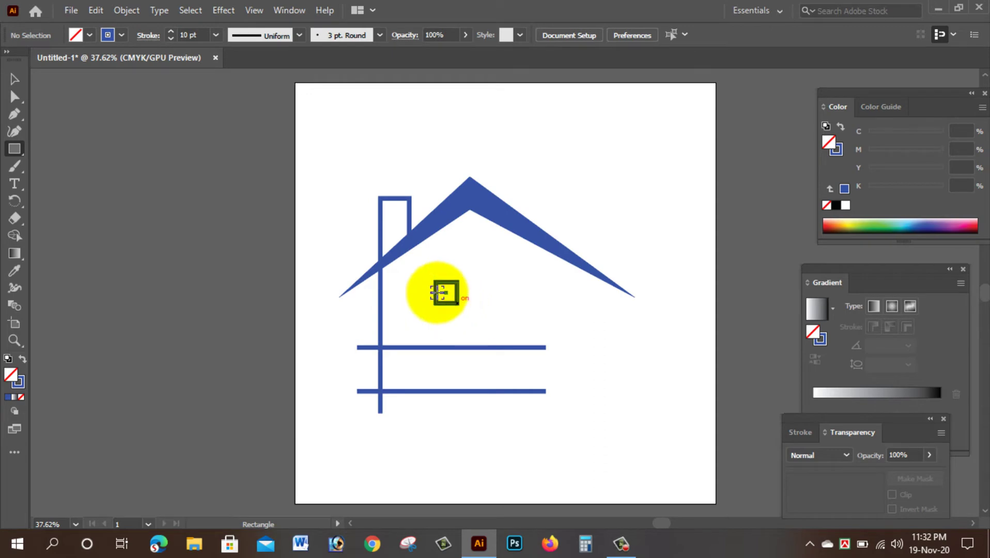
click(11, 80)
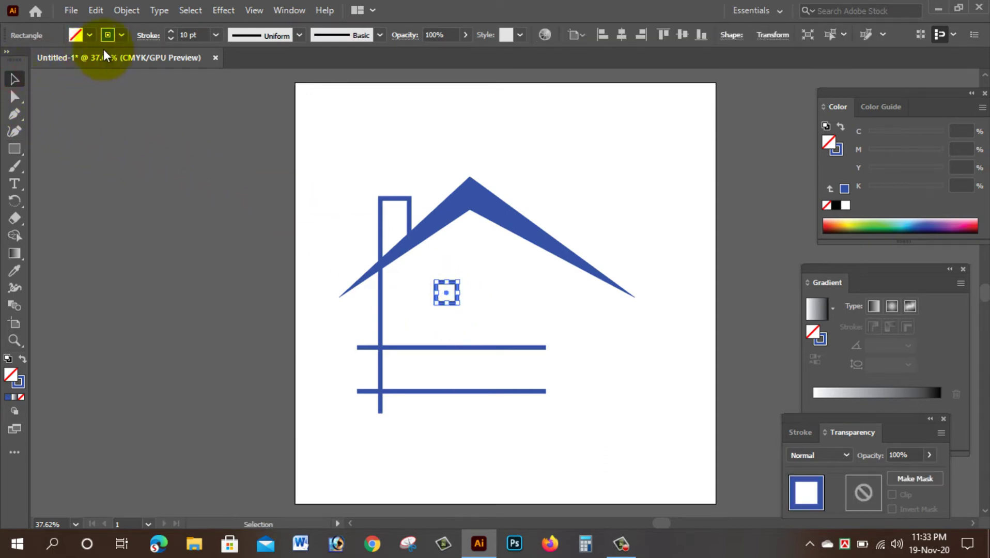
click(123, 35)
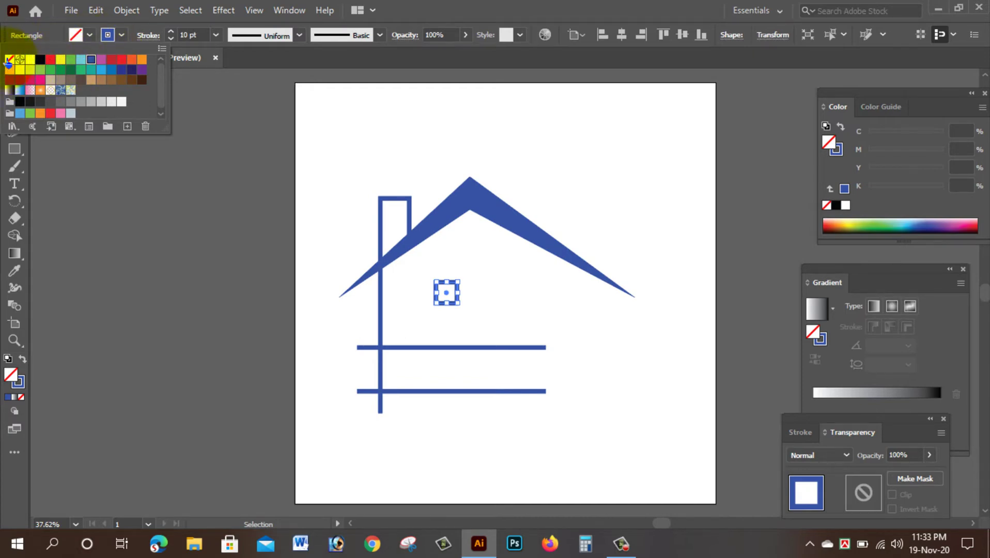
click(8, 63)
click(84, 38)
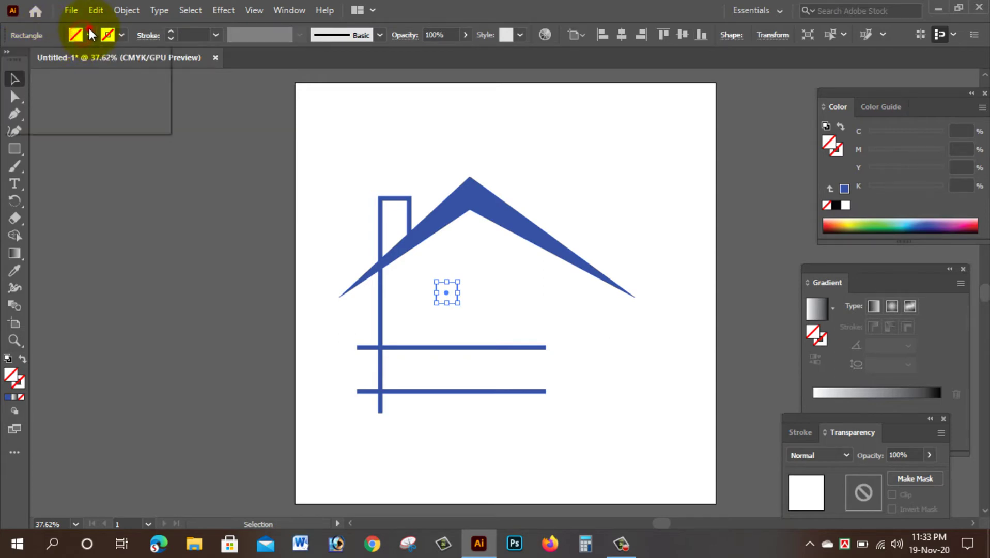
click(91, 59)
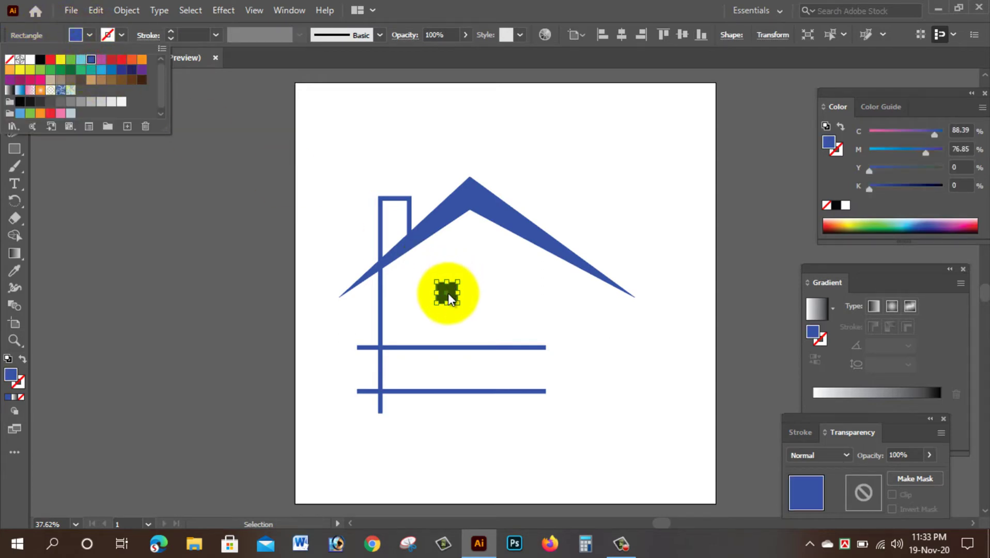
Step: Duplicate the square into a four-pane window and centre it beneath the roof peak
drag(447, 295, 476, 305)
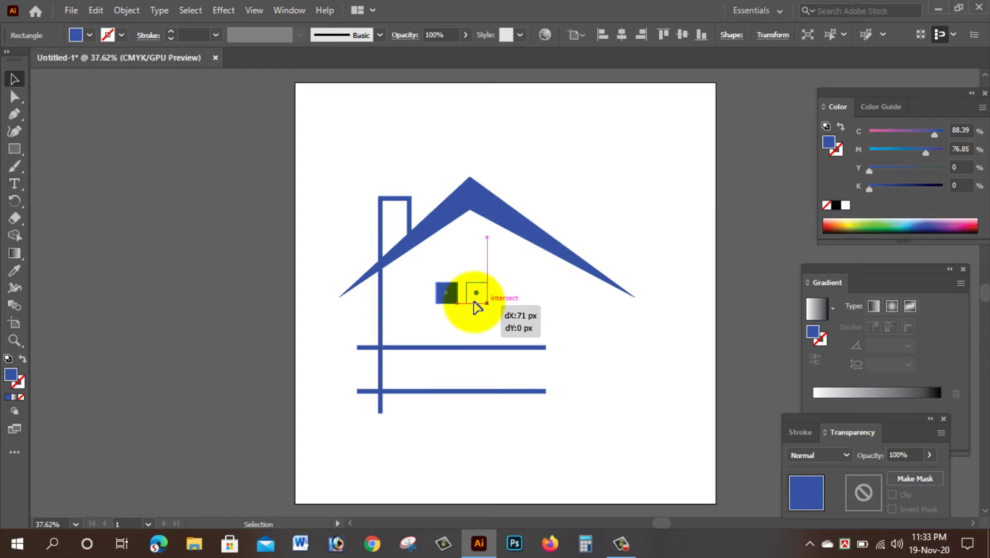
drag(475, 306, 447, 299)
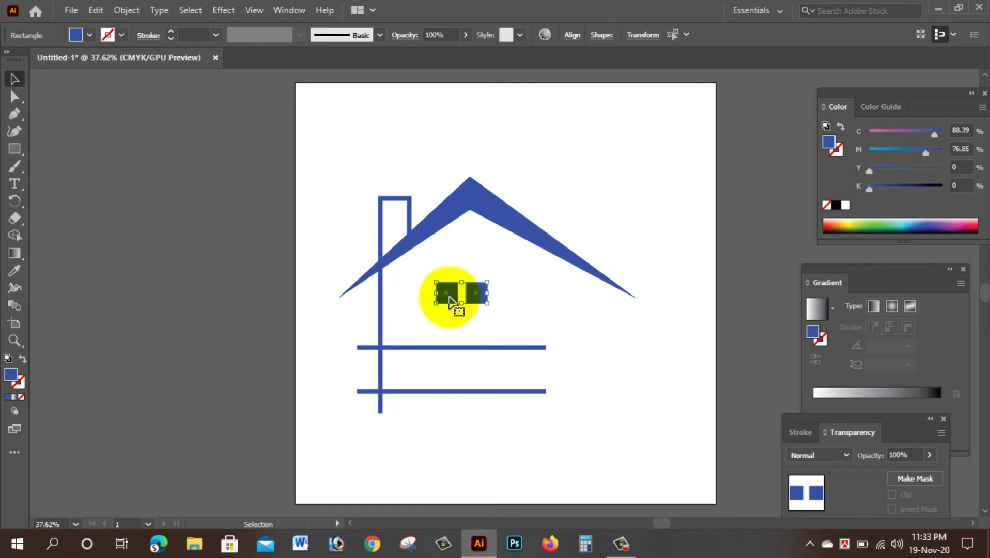
drag(450, 303, 445, 271)
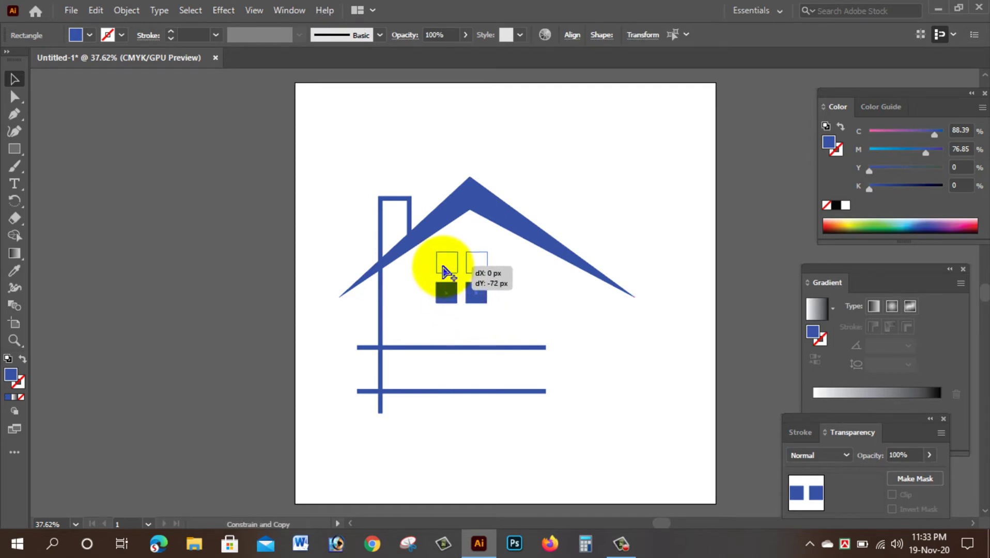
drag(446, 271, 447, 270)
click(508, 322)
drag(508, 322, 439, 261)
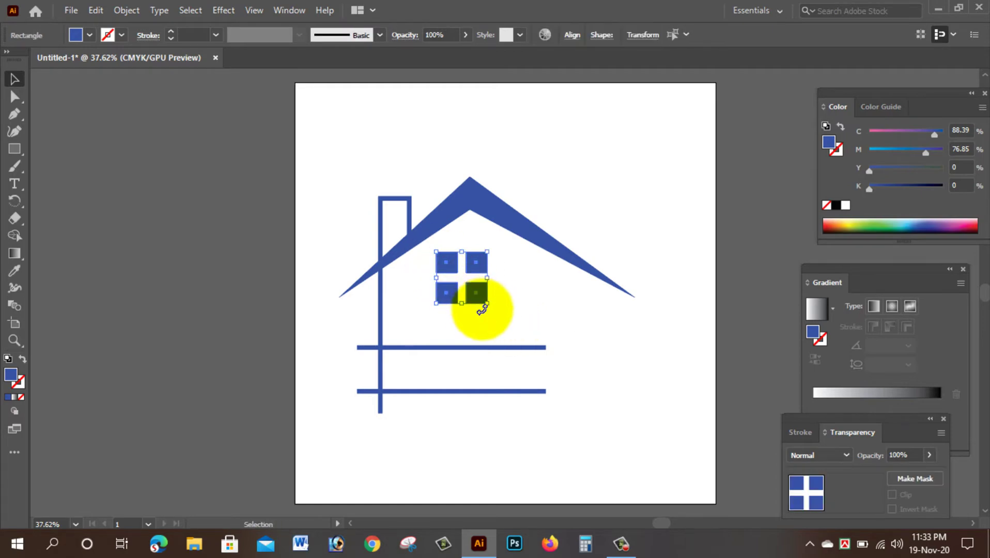
drag(475, 310, 483, 290)
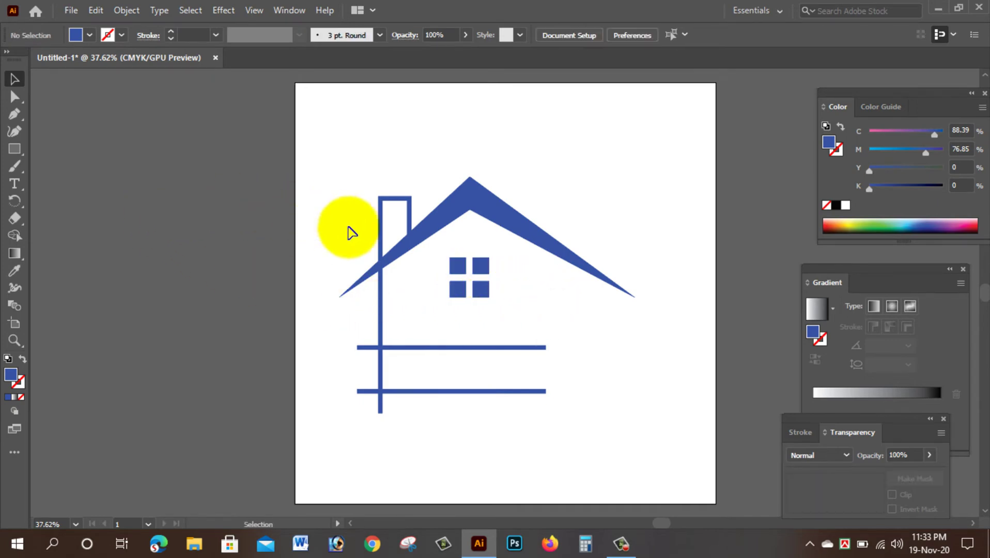
drag(442, 253, 489, 288)
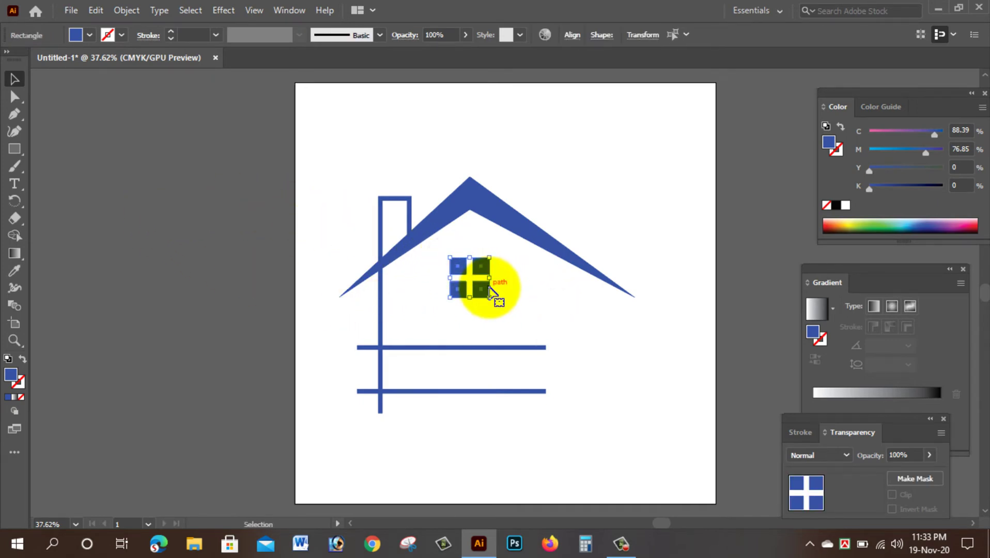
key(Right)
key(Right)
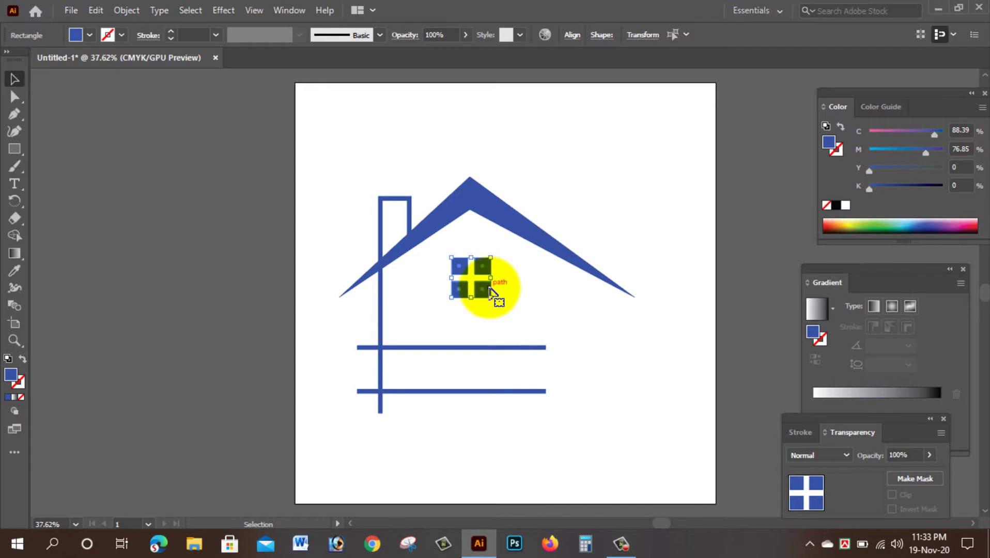
click(346, 156)
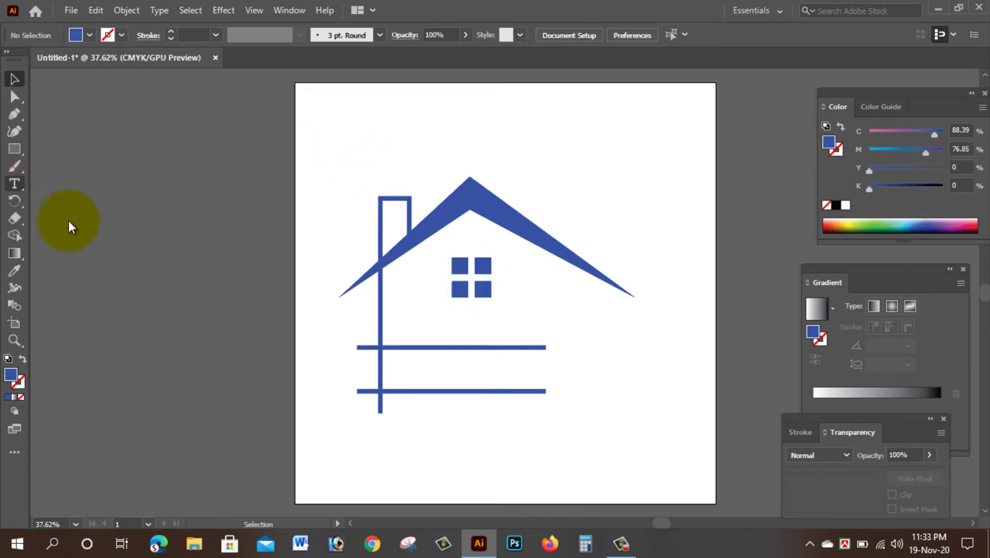
Step: Type 'Real Estate Logo' at 72 pt between the two horizontal lines
click(419, 365)
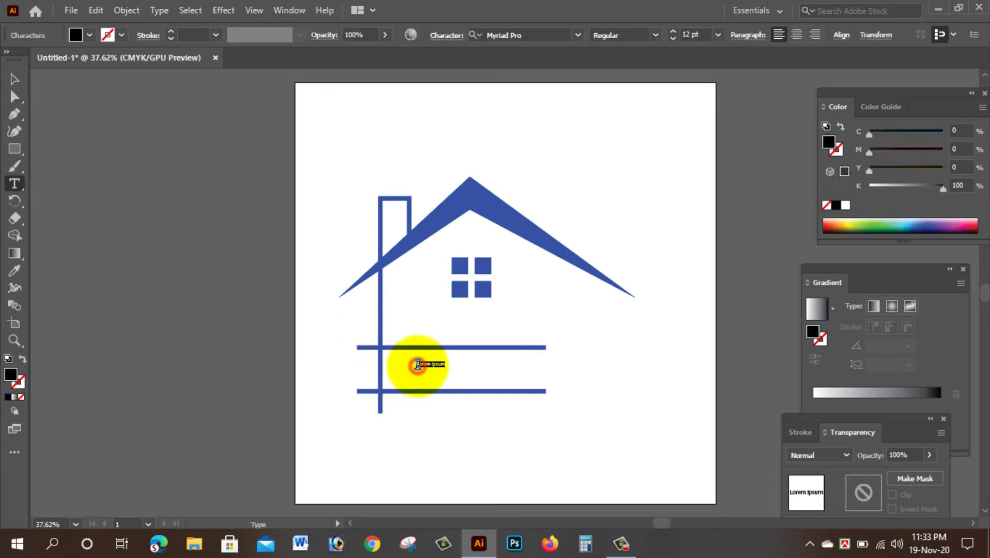
click(717, 35)
click(739, 292)
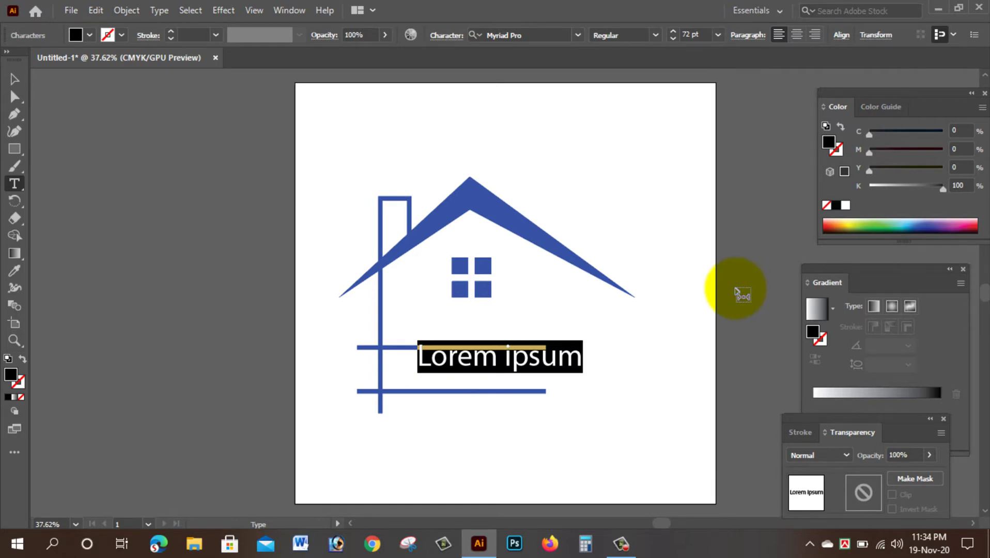
text(Re)
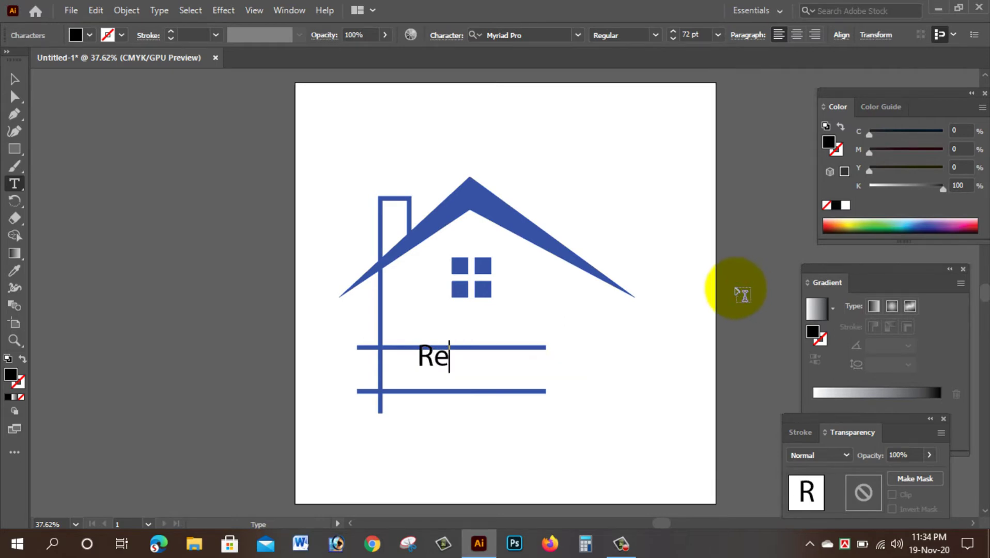
text(l)
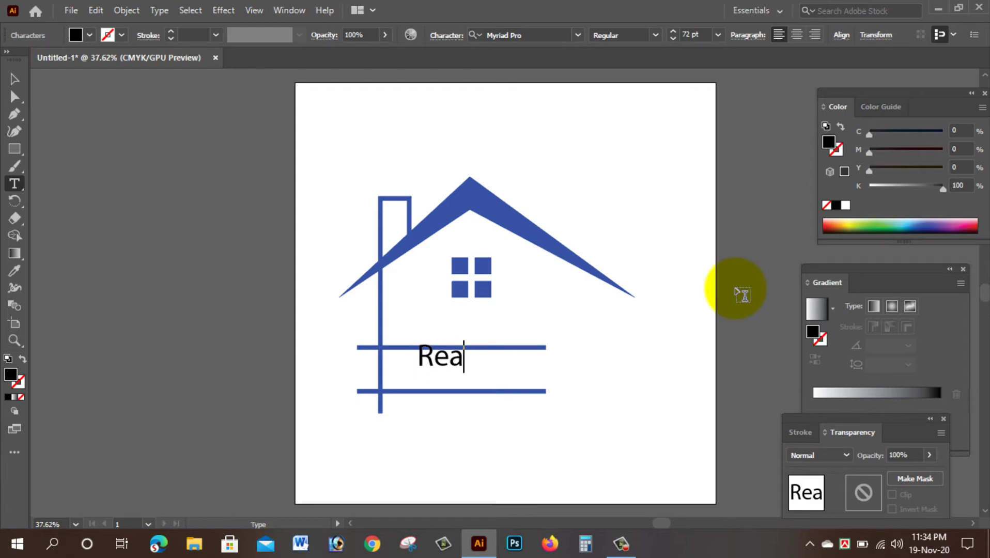
text(l Es)
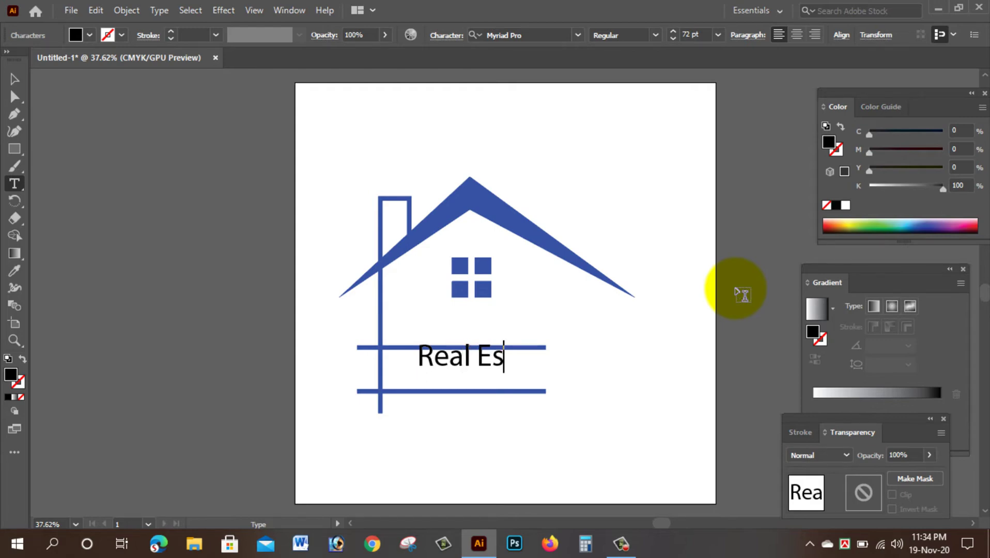
text(tate )
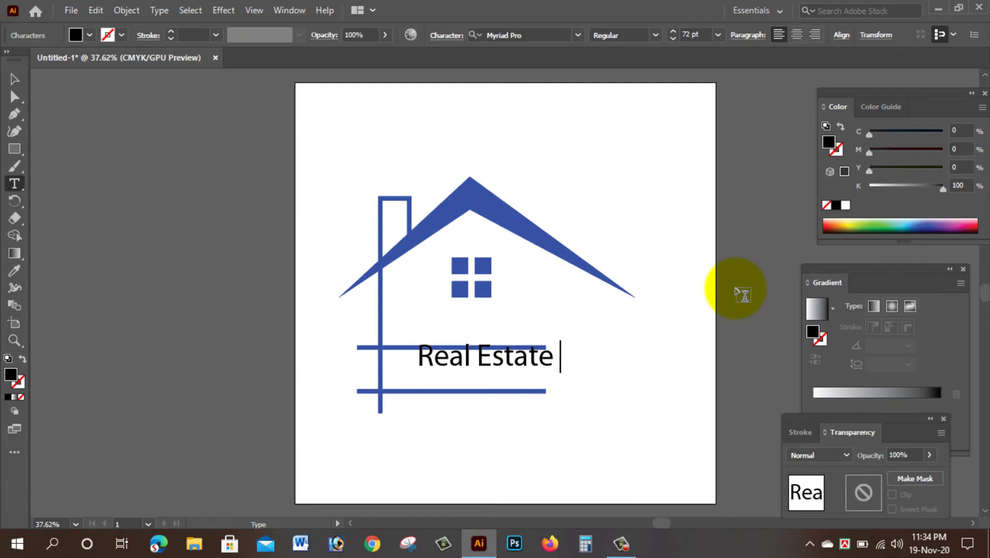
text(Logo)
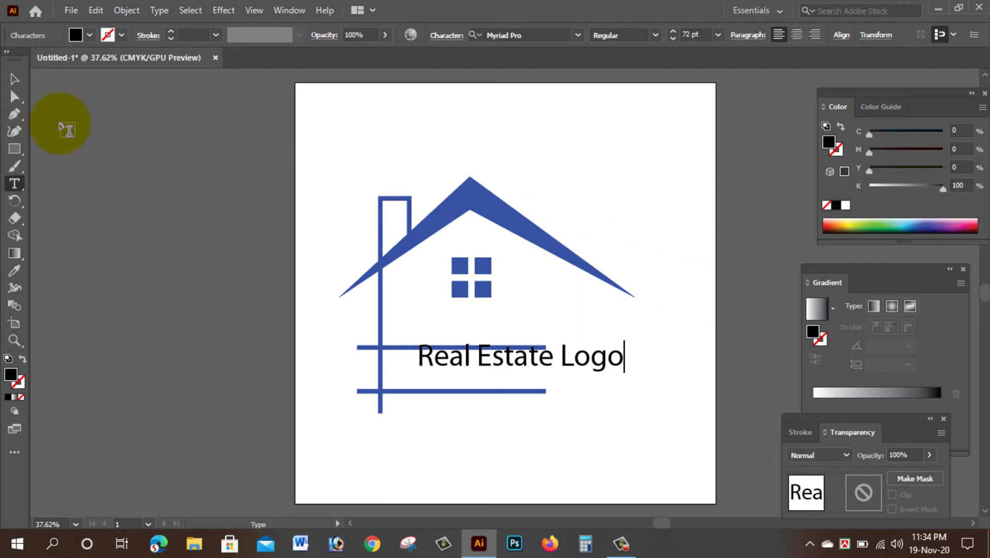
key(Escape)
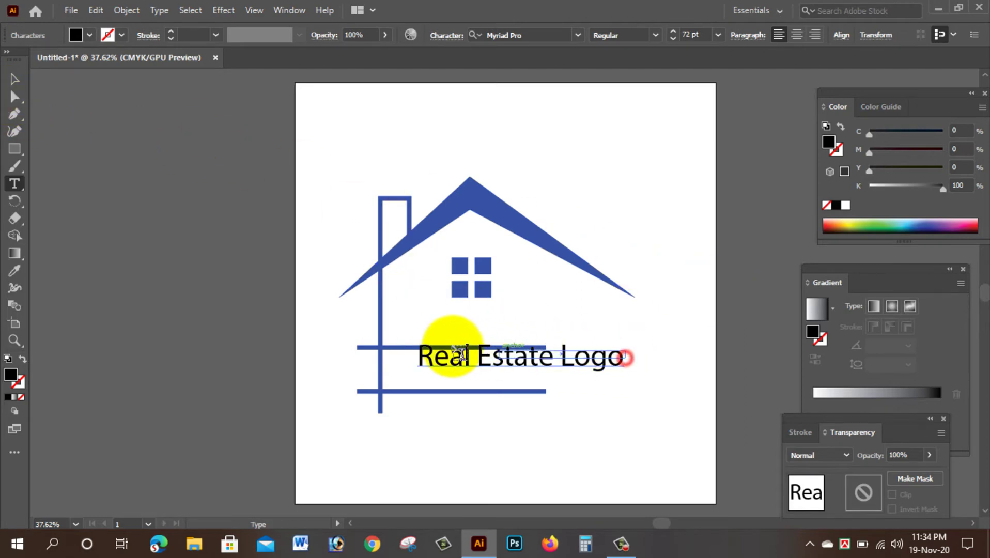
Step: Select all of the Real Estate Logo text for editing
click(14, 79)
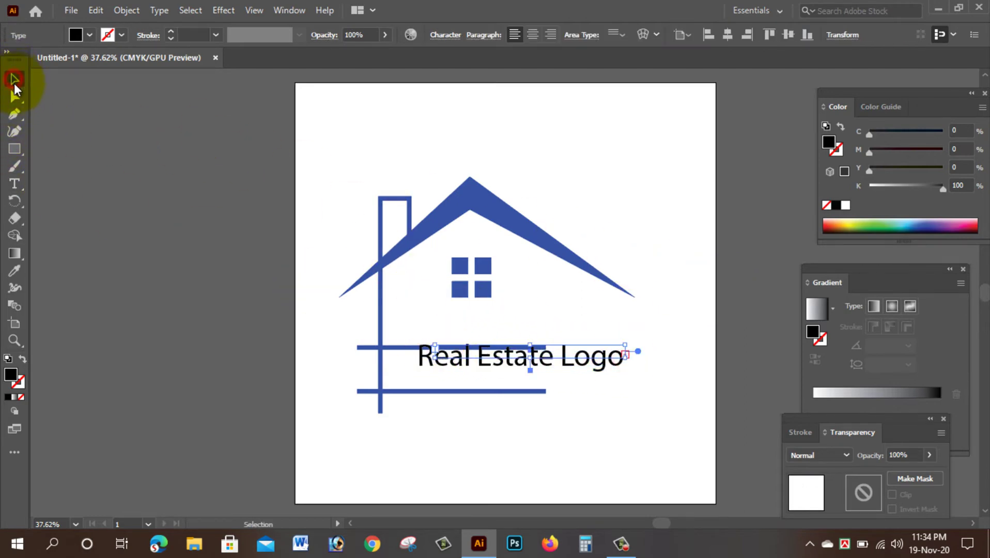
click(495, 356)
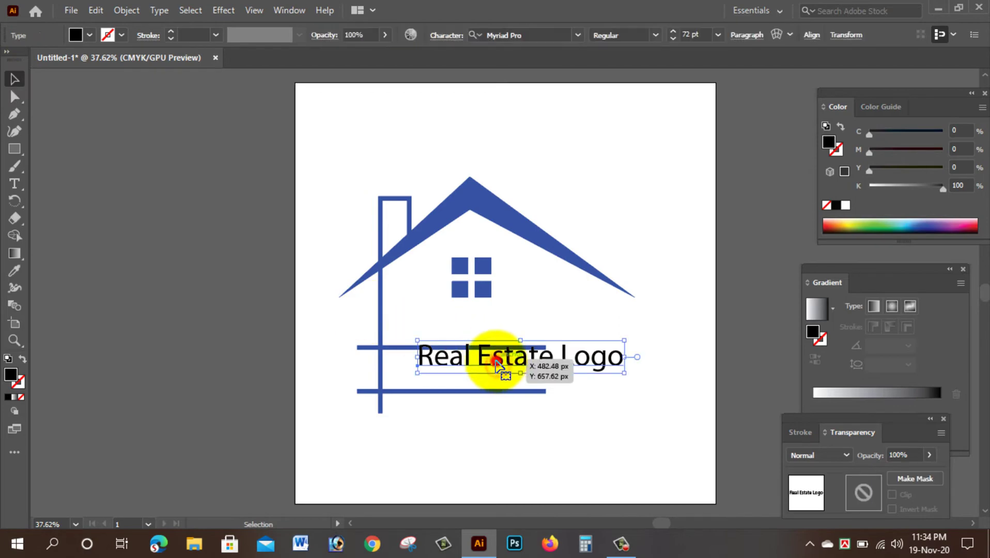
double_click(496, 357)
triple_click(496, 361)
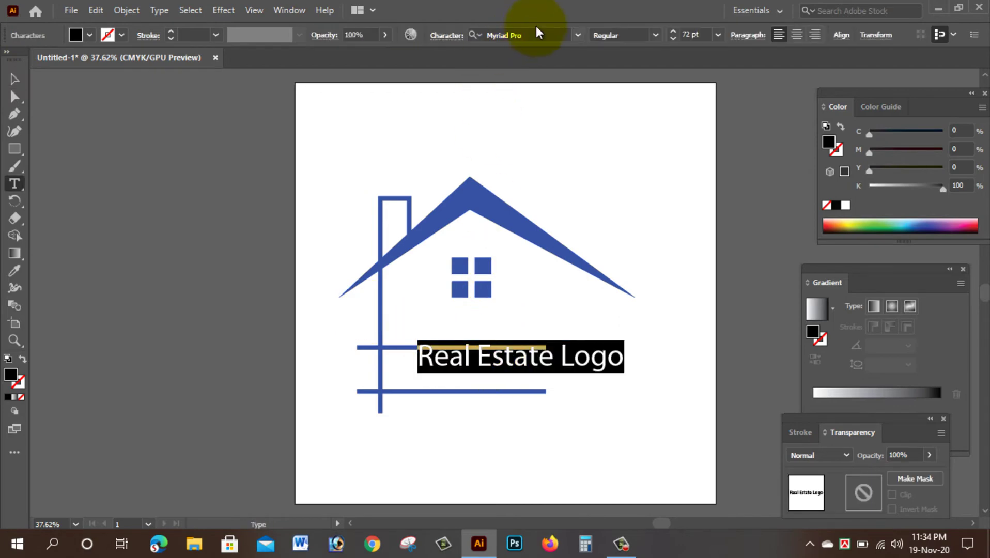
Step: Set the text in Algerian, shrink it to about 63 pt, and fit it between the lines
click(578, 36)
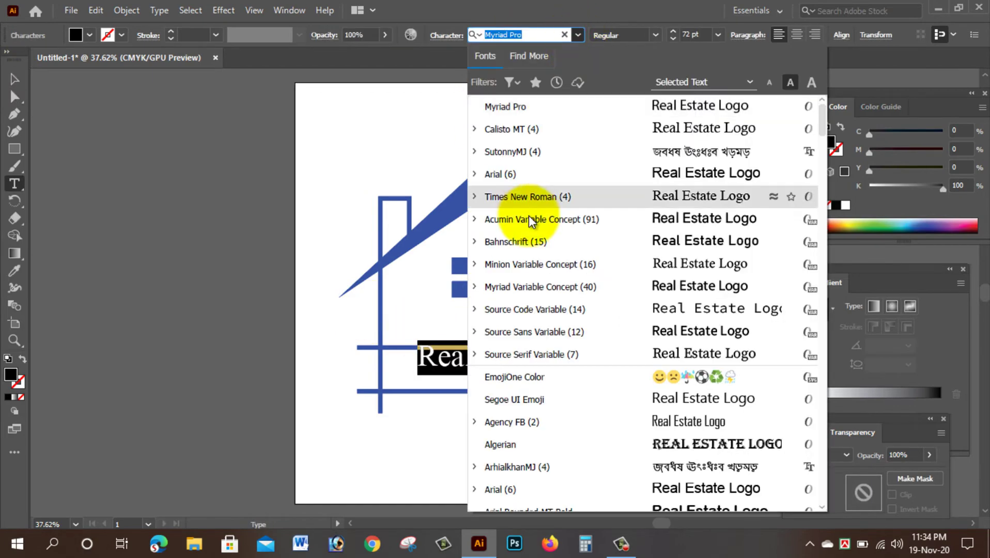
click(555, 441)
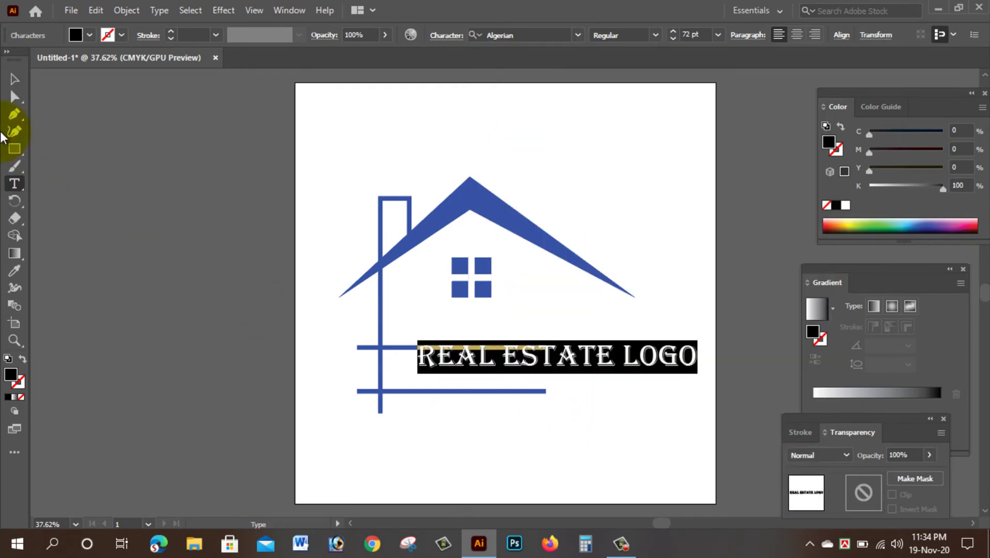
click(19, 82)
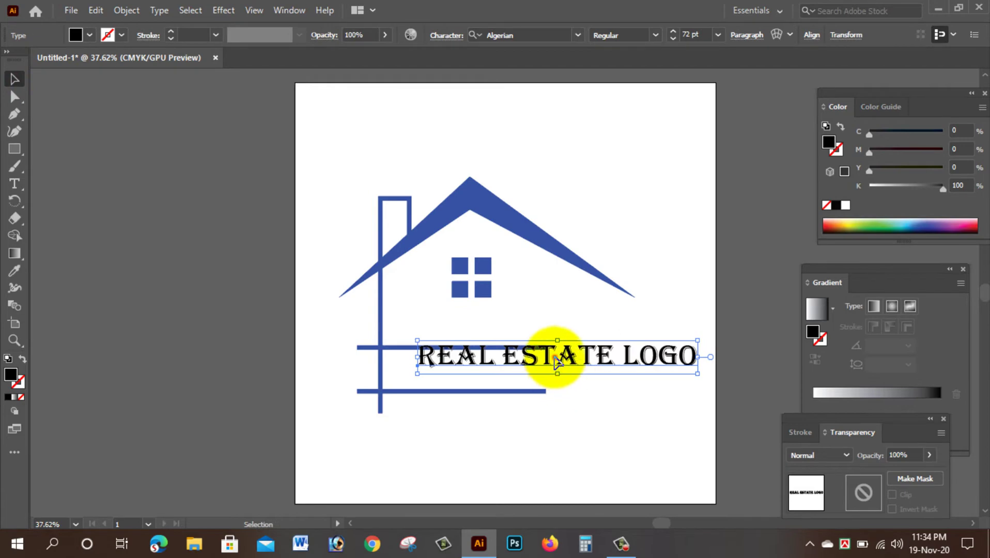
drag(558, 360, 530, 377)
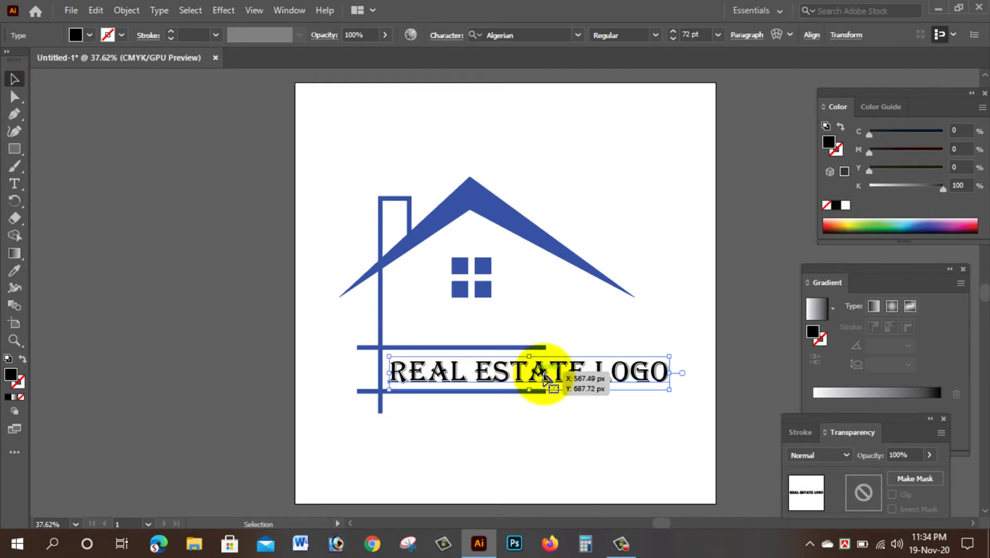
drag(669, 389, 653, 387)
mouse_move(542, 375)
mouse_down()
mouse_move(514, 375)
mouse_move(517, 368)
mouse_up()
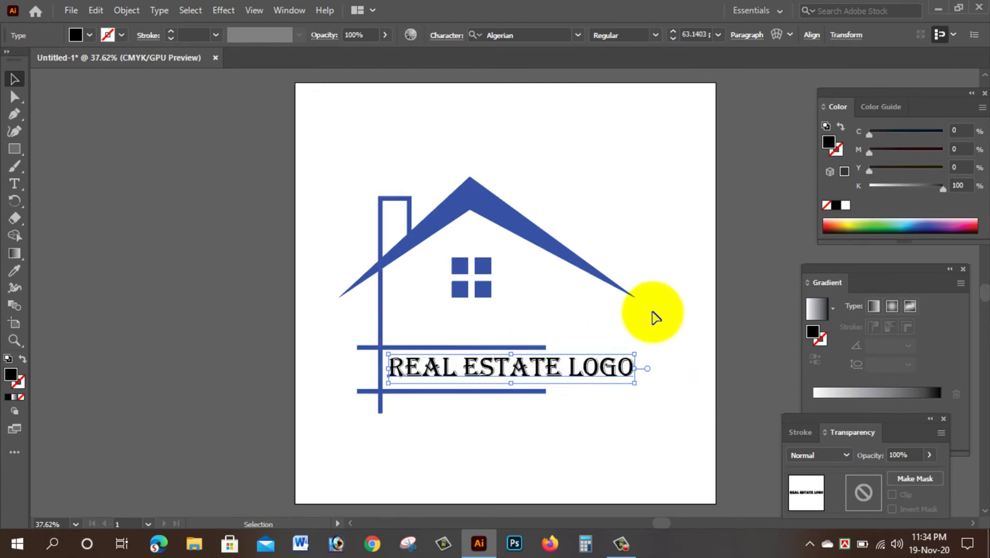
click(676, 282)
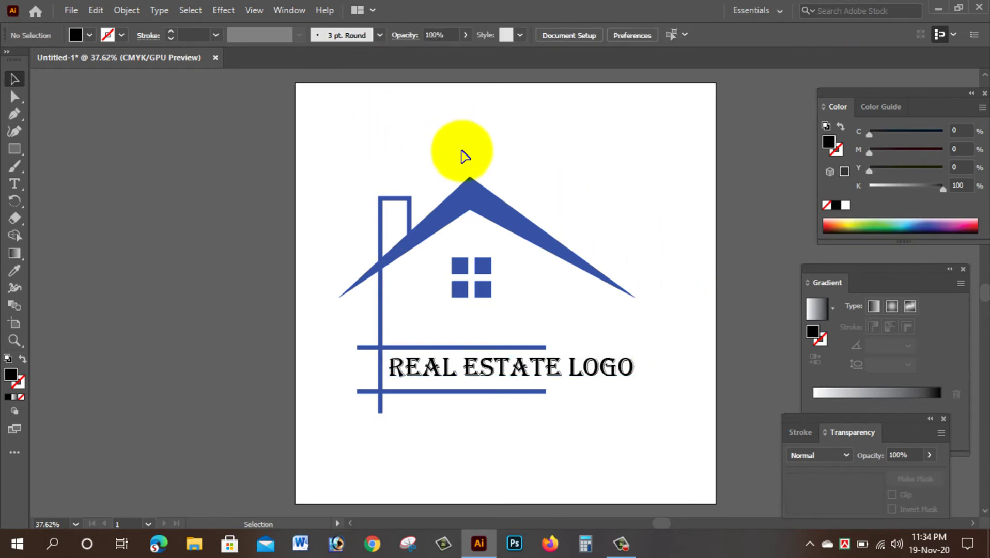
Step: Recolour the roof orange by setting C to 0 and Y to 100 in the Color panel
click(499, 198)
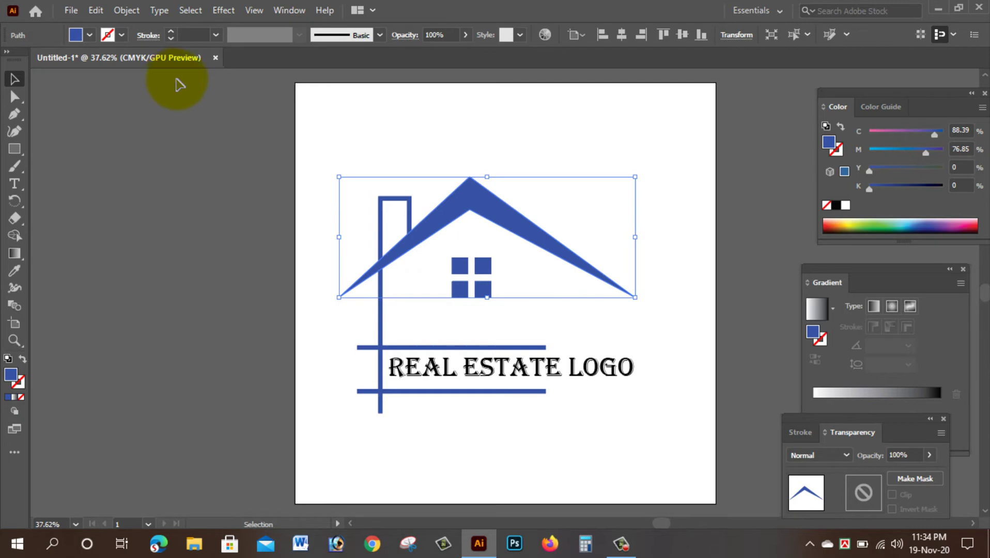
drag(912, 132, 875, 133)
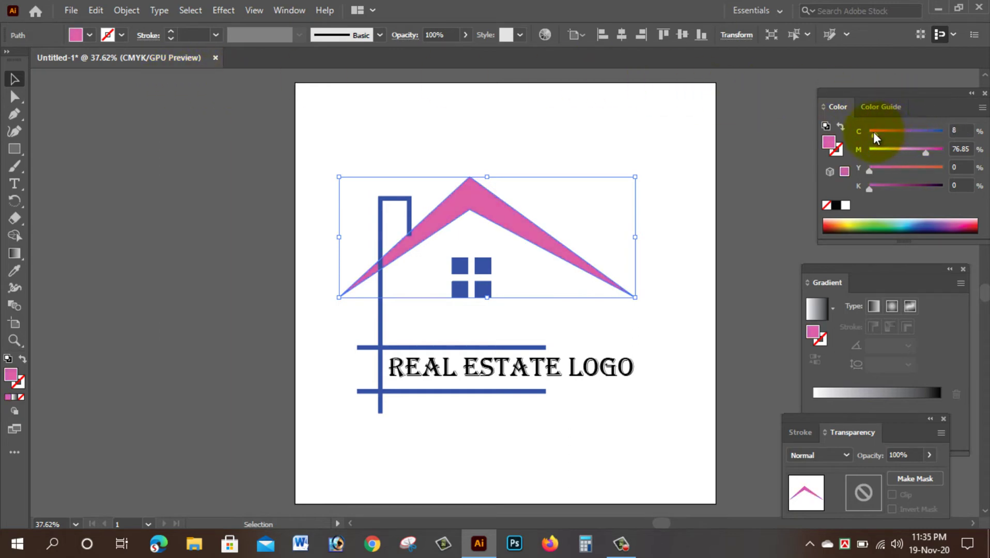
drag(905, 170, 964, 168)
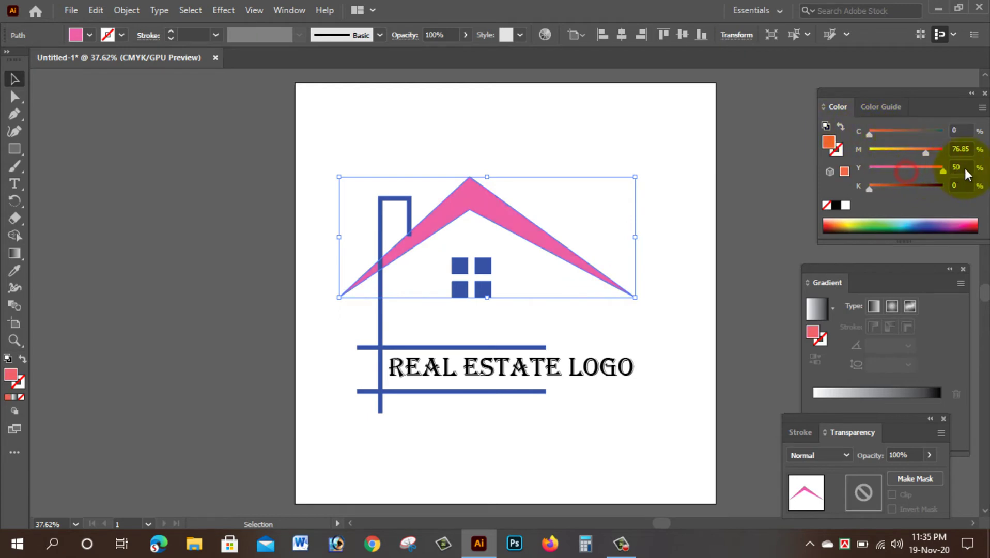
click(615, 152)
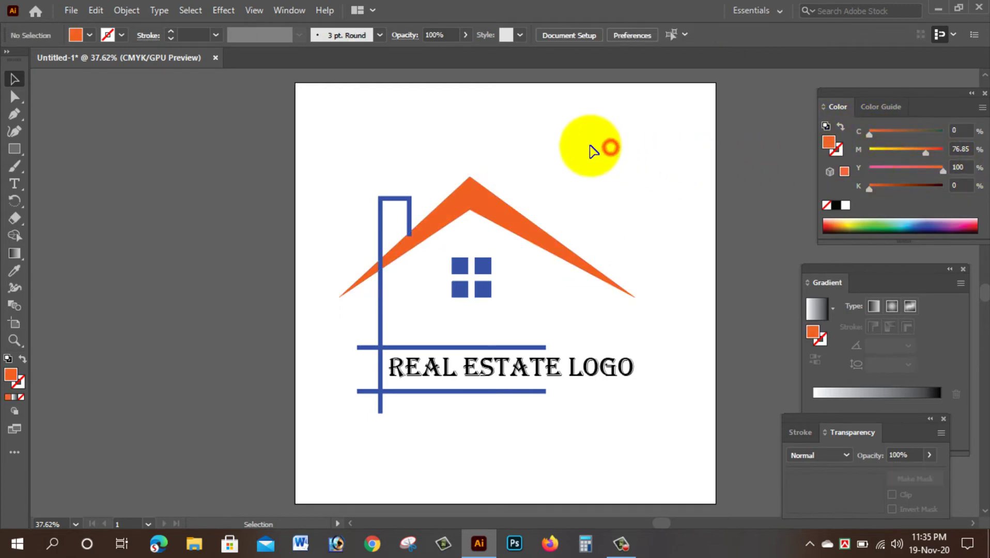
click(385, 201)
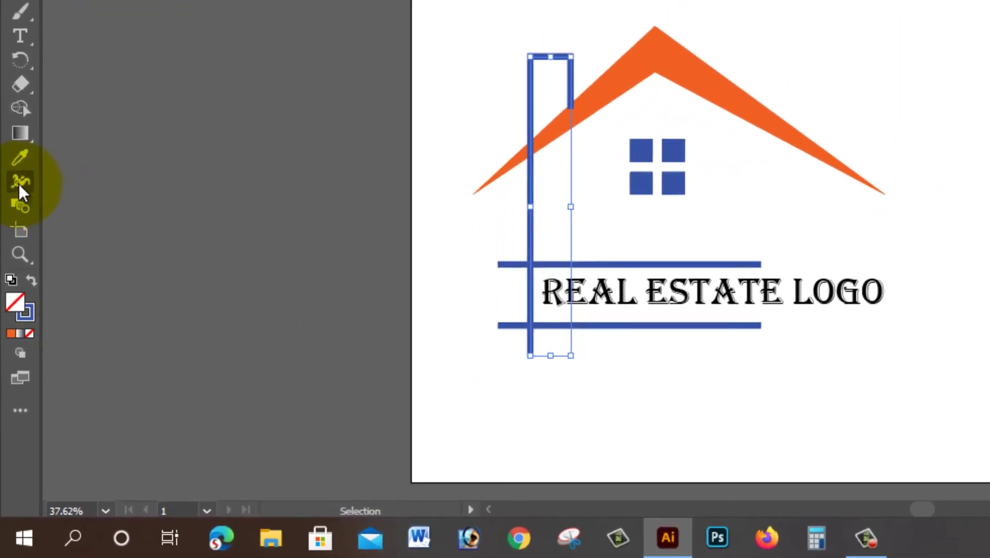
Step: Eyedropper the roof's orange onto the chimney and make it a 10 pt orange outline
click(16, 223)
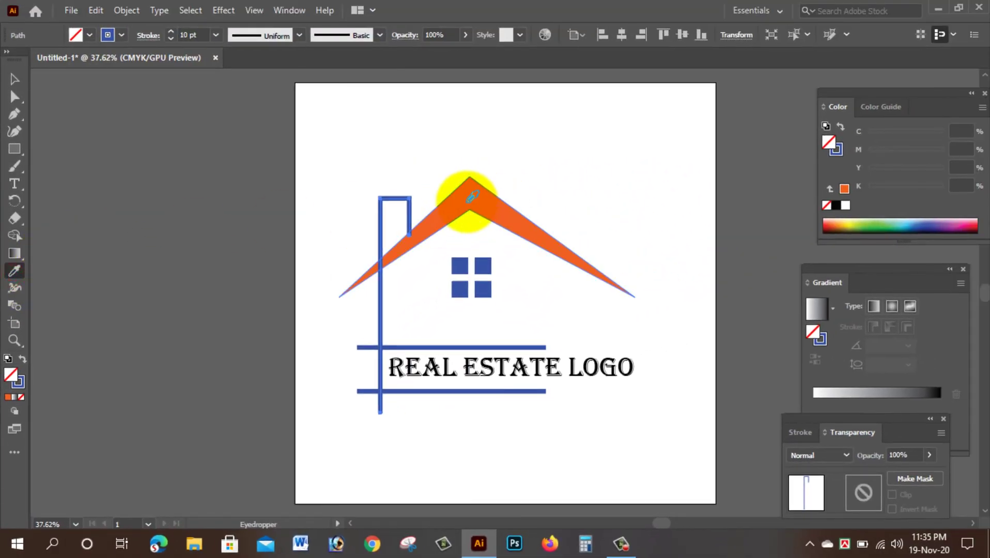
click(449, 195)
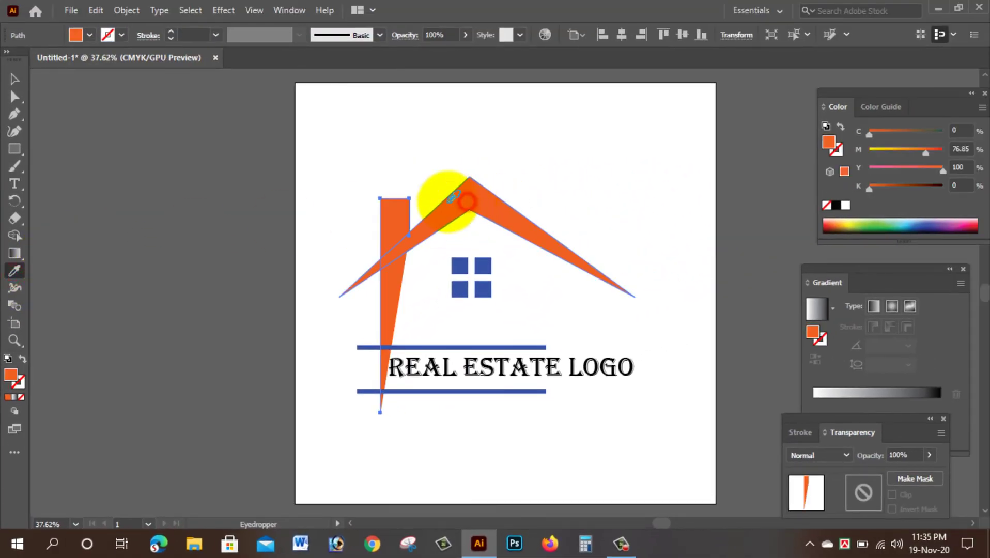
click(12, 78)
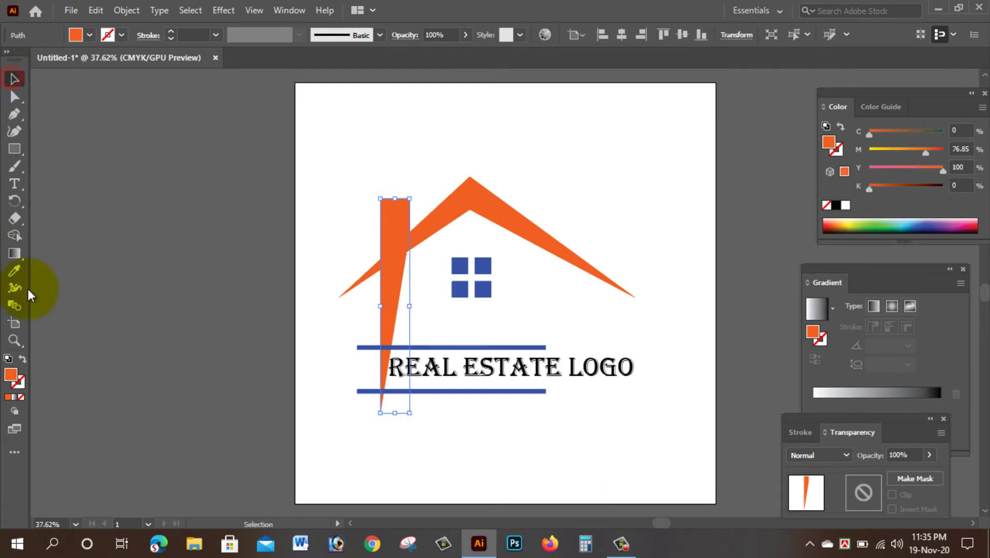
click(21, 358)
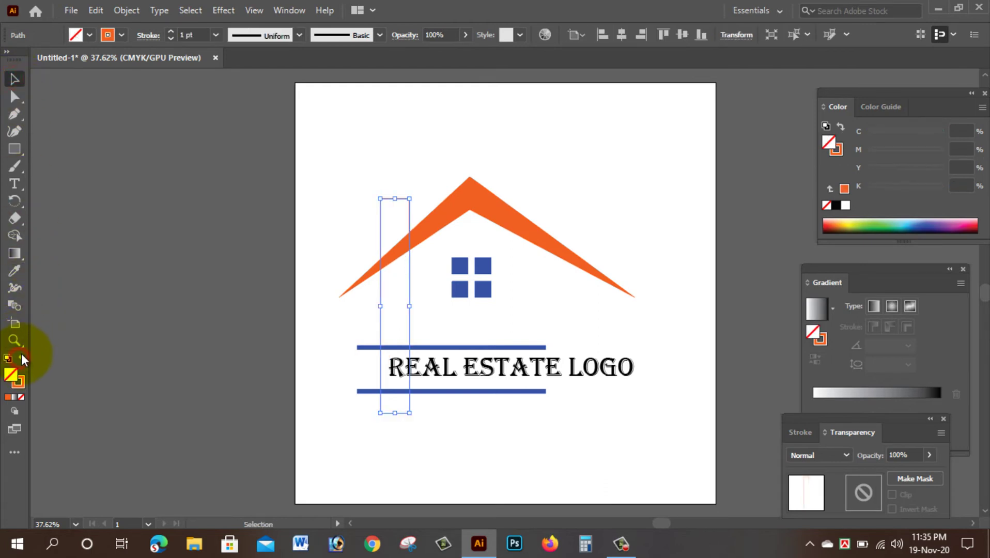
click(211, 34)
click(238, 243)
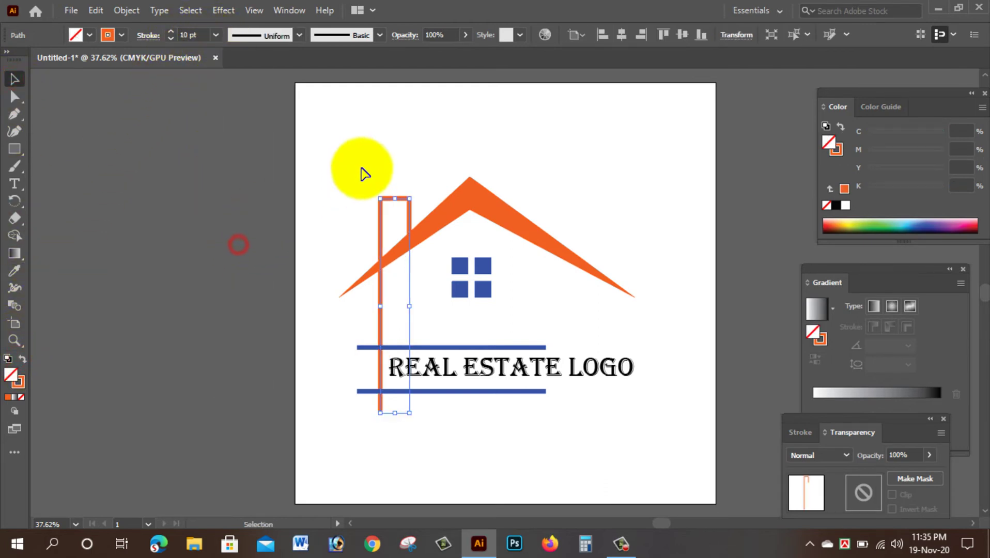
click(363, 162)
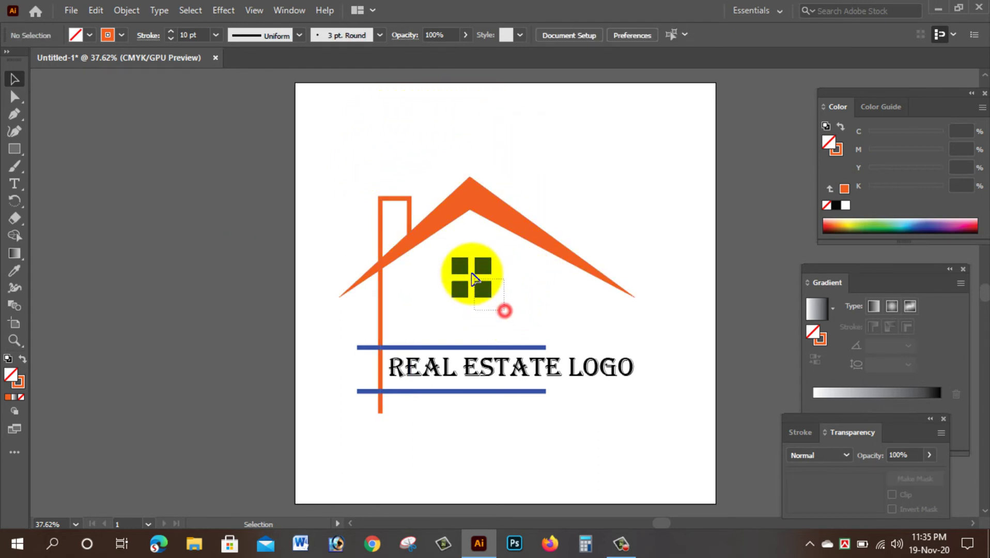
Step: Fill the four window squares orange and darken them with C 23
click(475, 283)
click(89, 34)
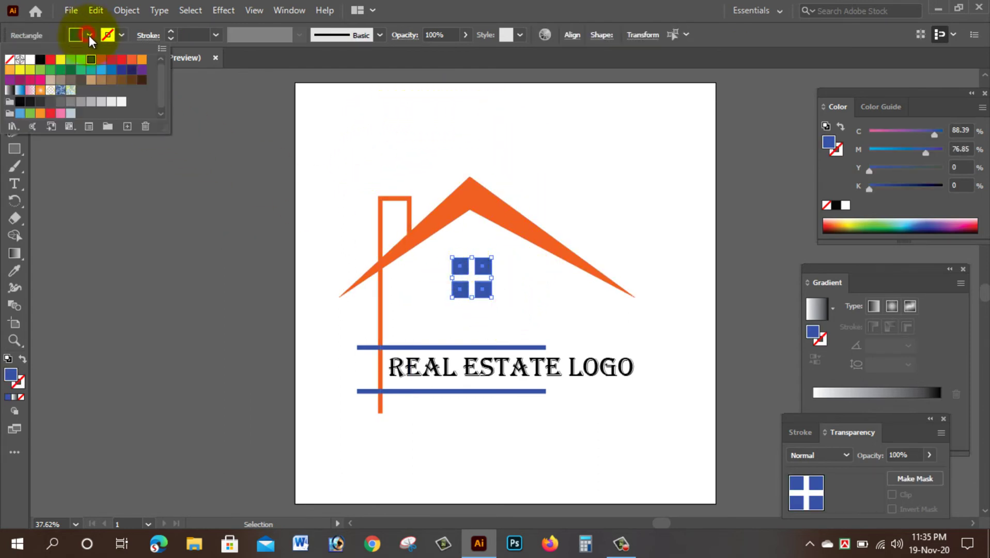
click(132, 60)
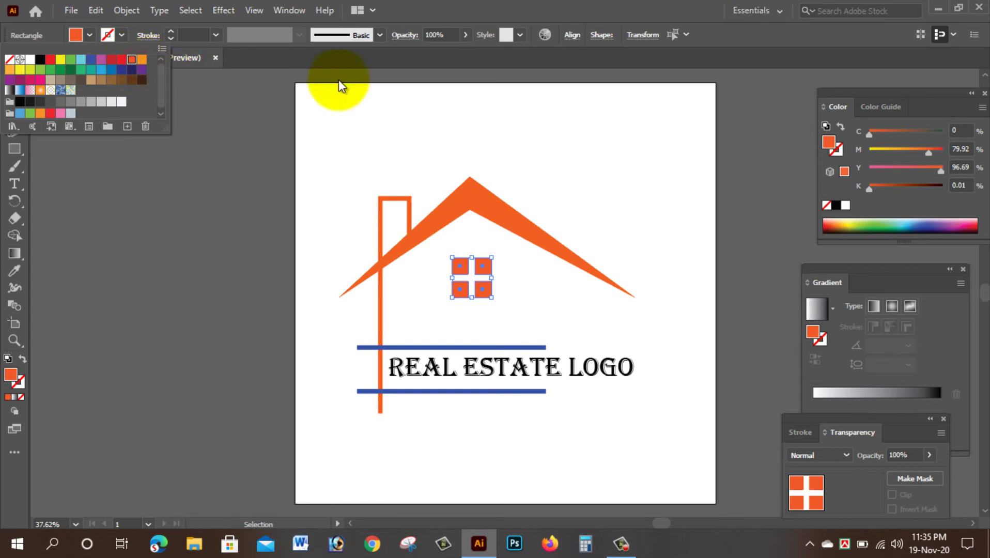
drag(875, 133, 885, 129)
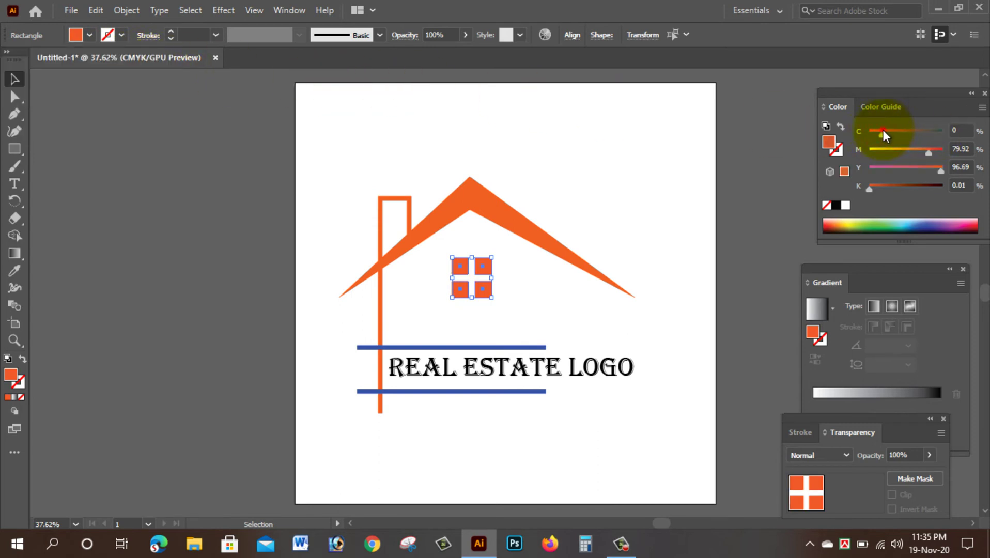
click(605, 213)
scroll(604, 217, down, 3)
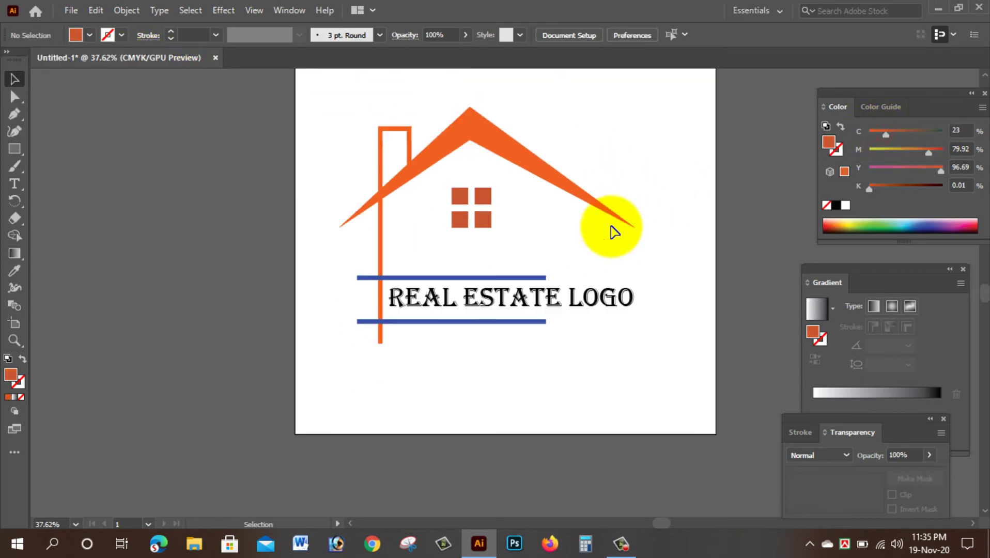
Step: Expand the two blue lines around REAL ESTATE LOGO into shapes, including fill and stroke
click(519, 261)
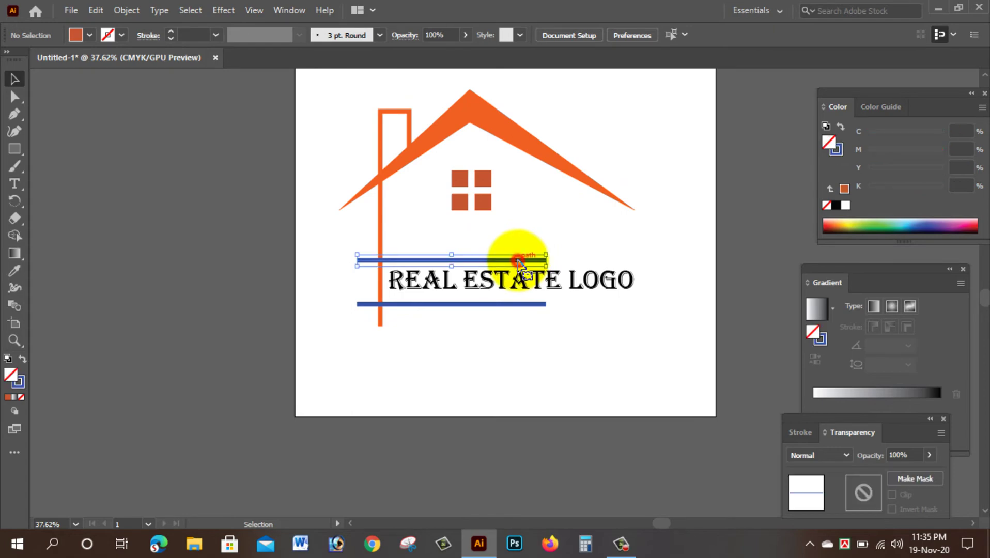
shift+click(520, 304)
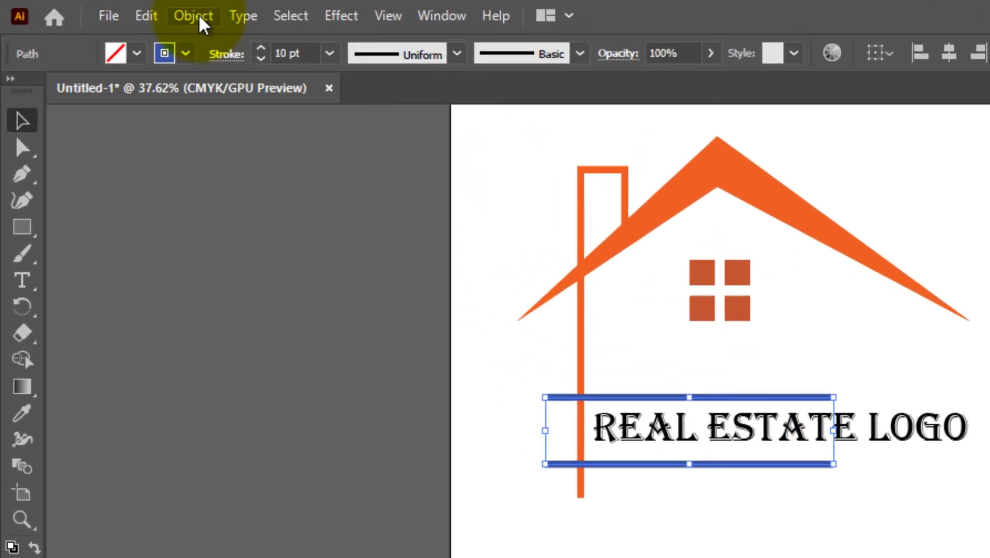
click(199, 16)
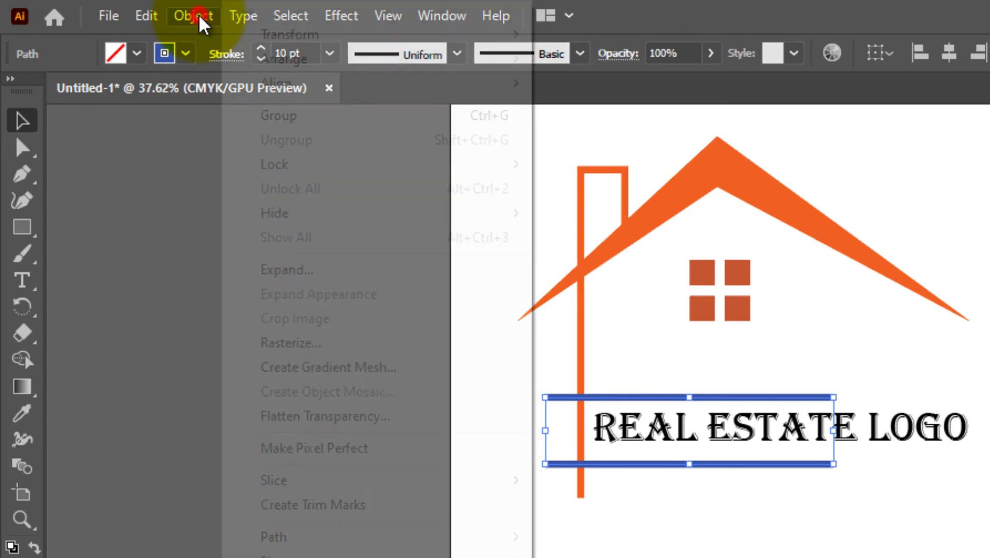
click(272, 267)
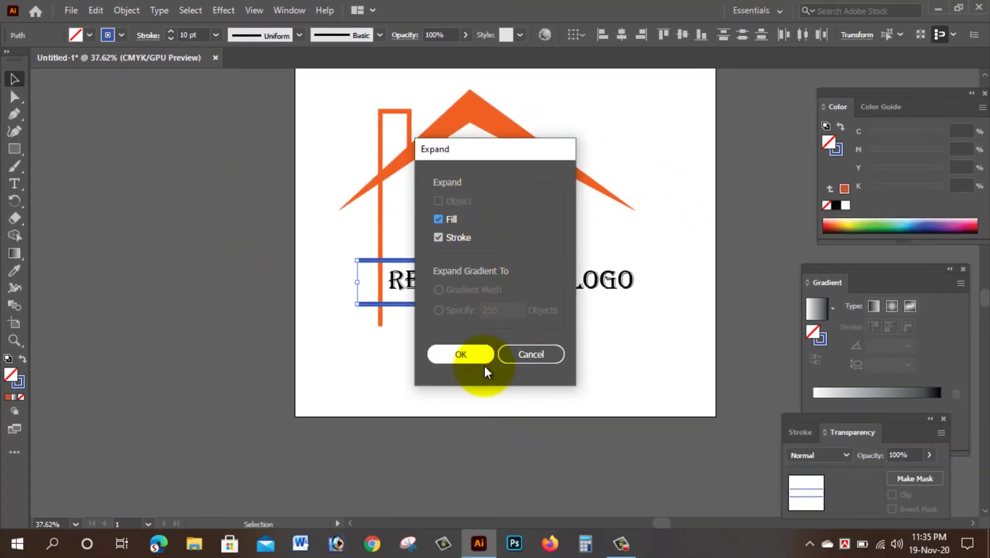
click(470, 356)
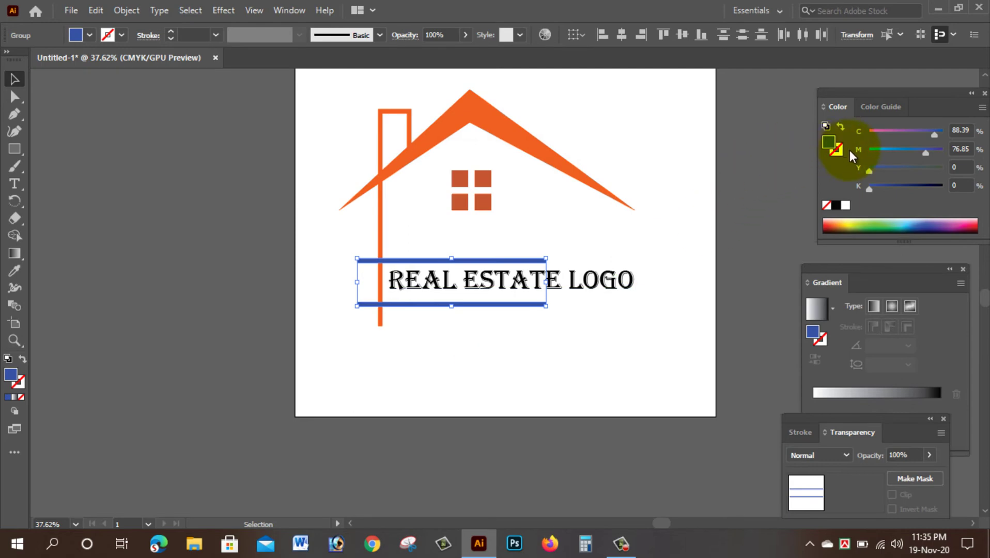
Step: Colour the expanded lines red (C0 M100 Y100 K0) and deselect them
drag(903, 134, 873, 134)
drag(926, 150, 942, 149)
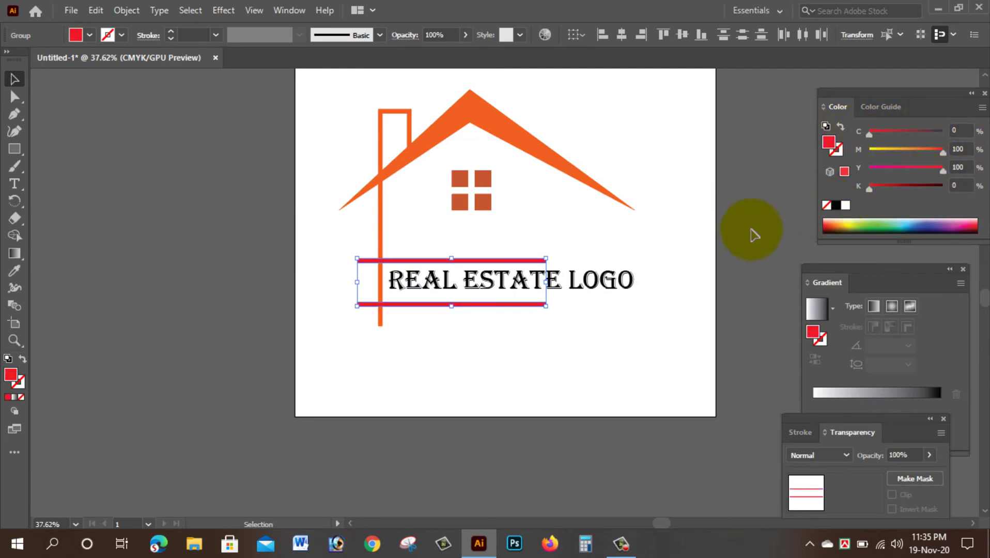
click(698, 229)
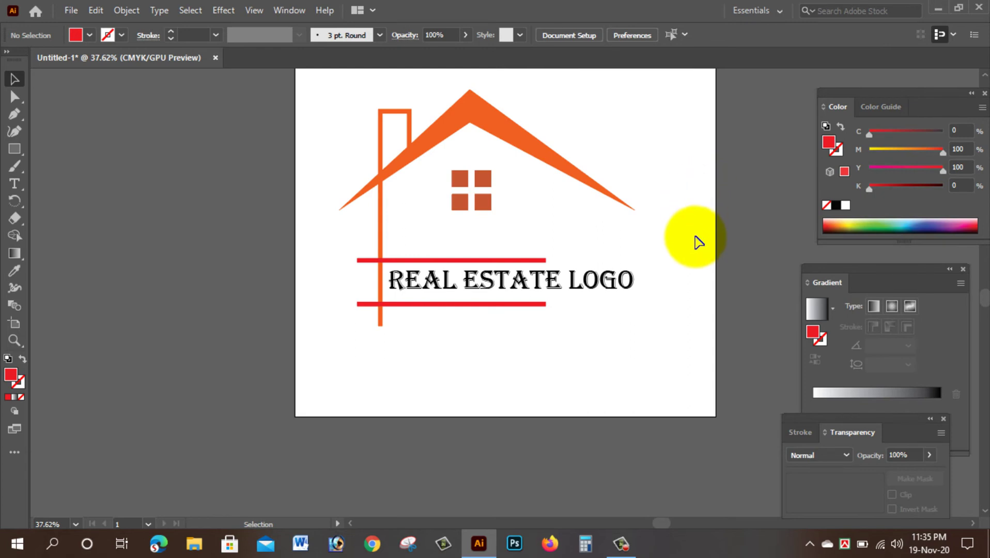
click(576, 288)
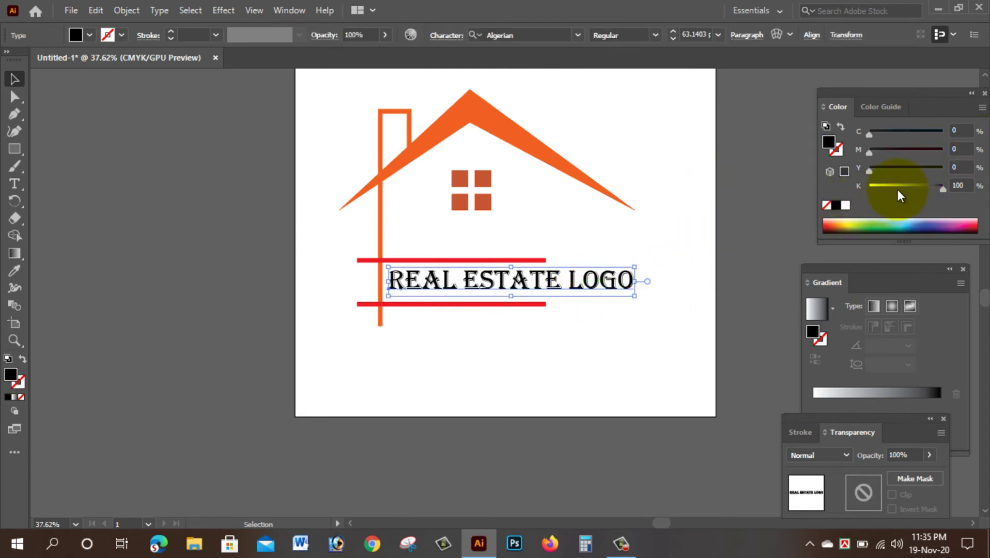
click(915, 185)
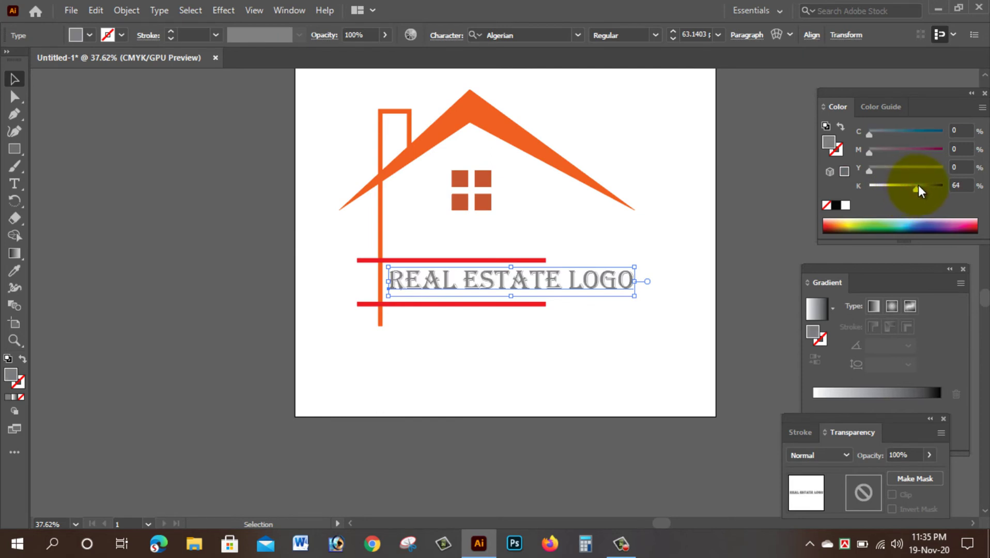
click(653, 166)
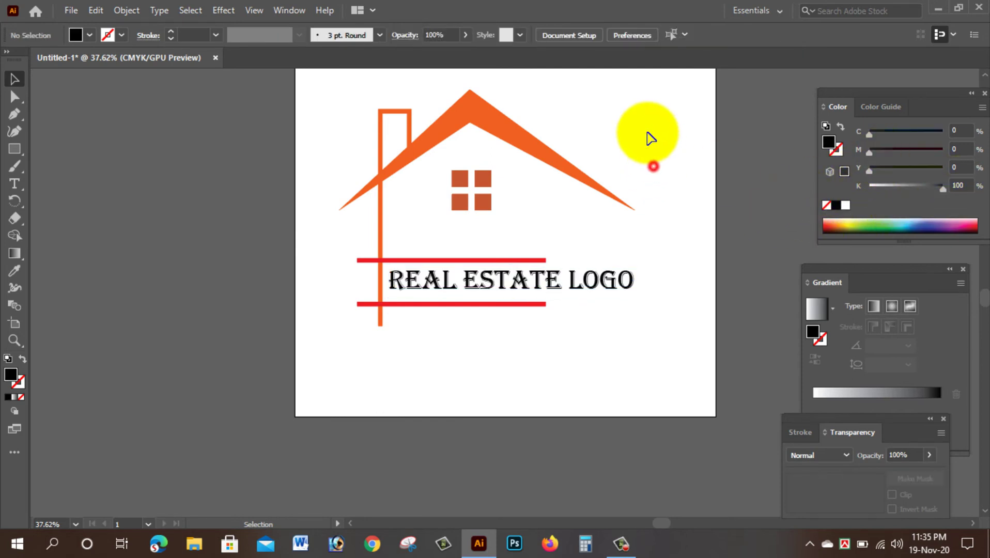
drag(654, 126, 643, 216)
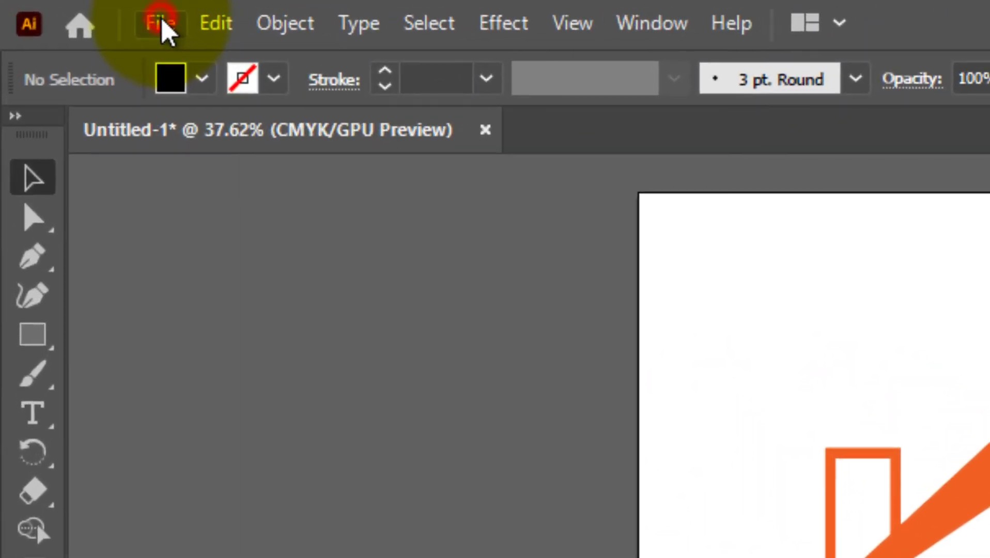
Step: Bring up the Export As dialog with JPEG (*.JPG) as the file type
click(163, 23)
mouse_move(136, 393)
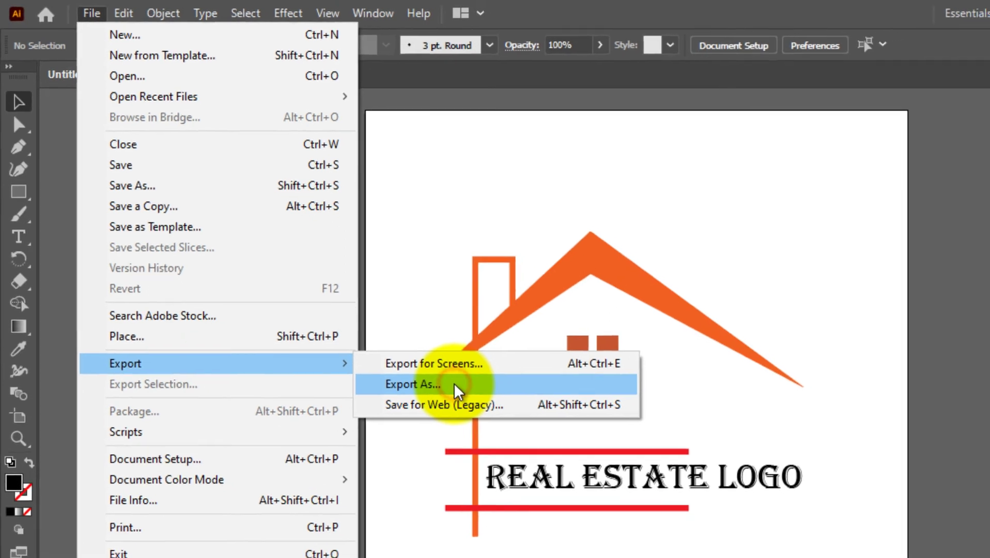
click(493, 420)
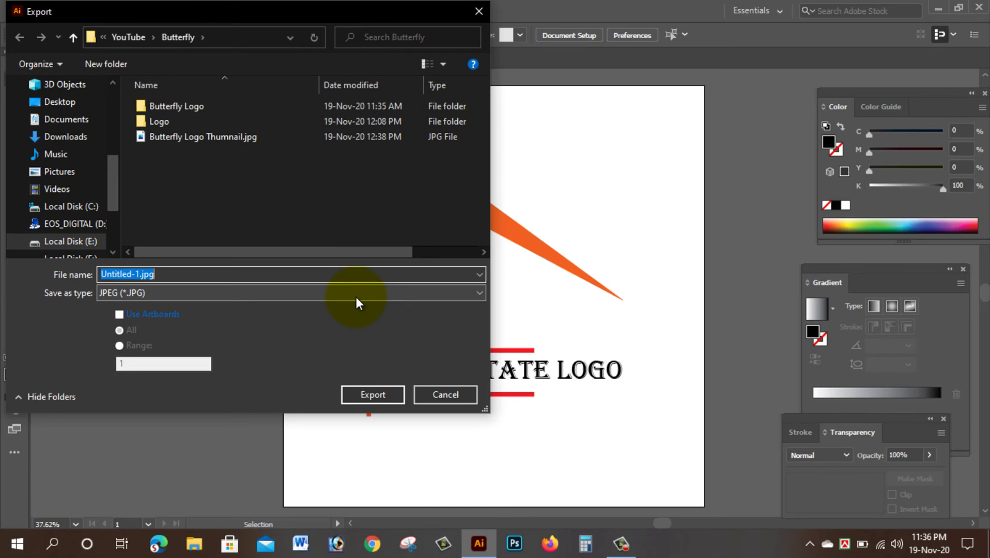
Step: Name the export 'Real Estate logo', keep the JPEG format, and export
text(Rw)
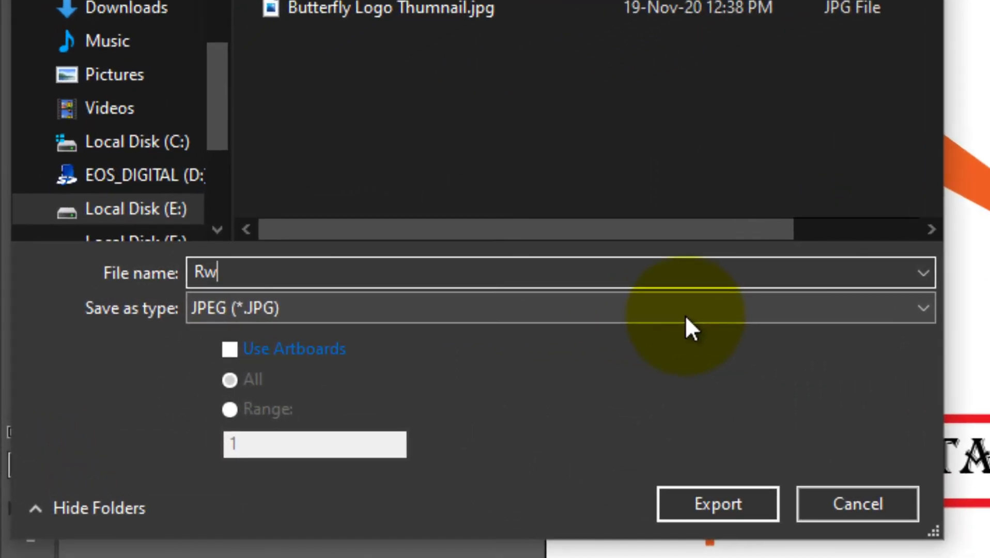
key(BackSpace)
text(e)
text(Este)
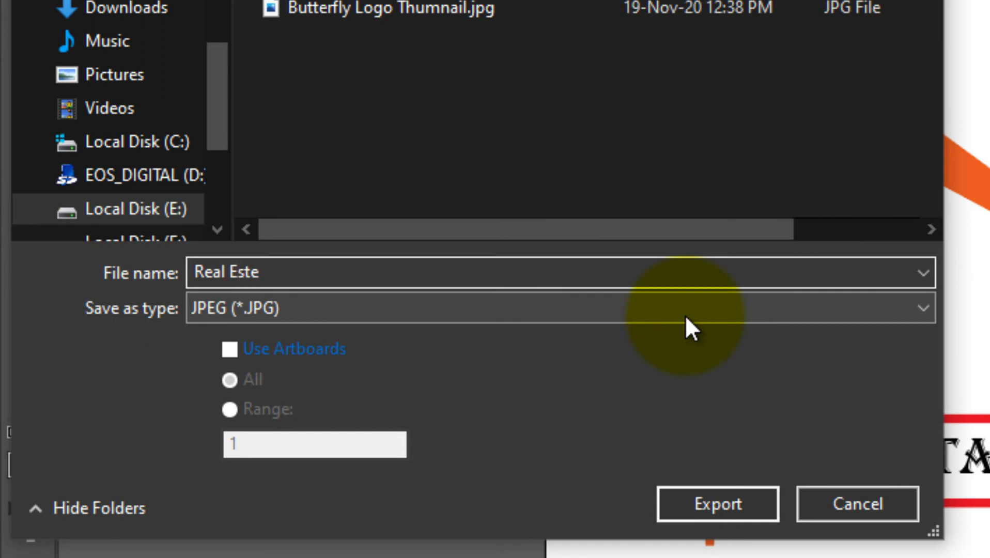
key(BackSpace)
text(ate l)
text(ogo)
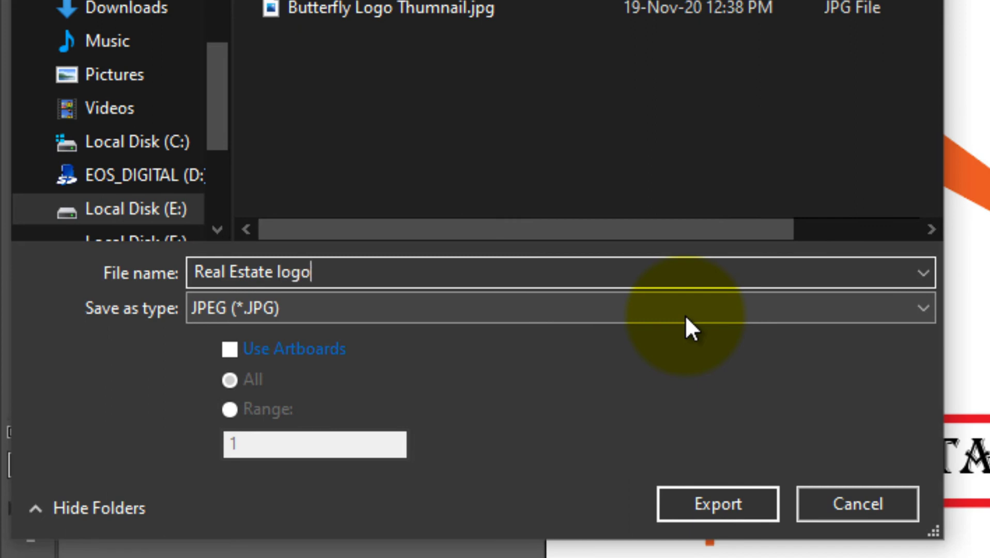
click(687, 316)
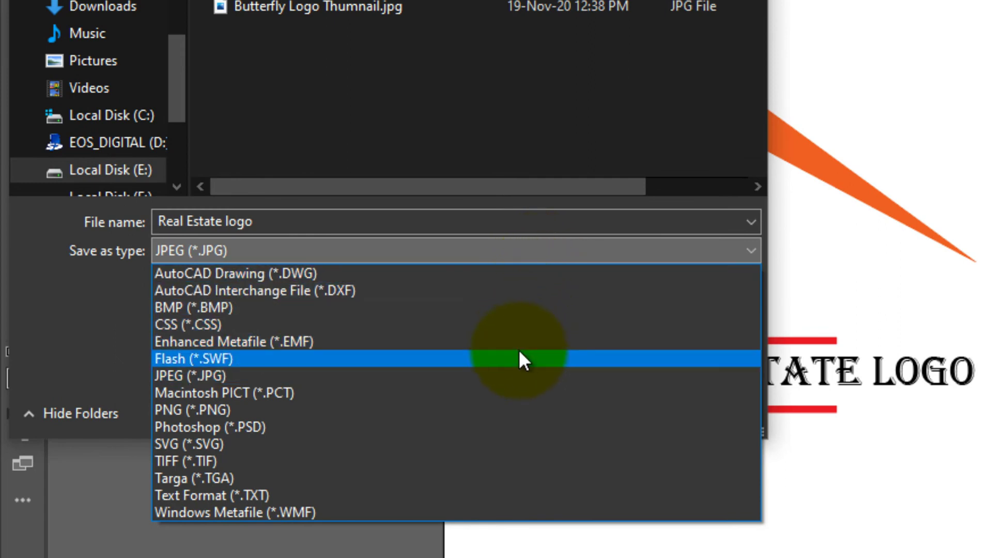
click(496, 376)
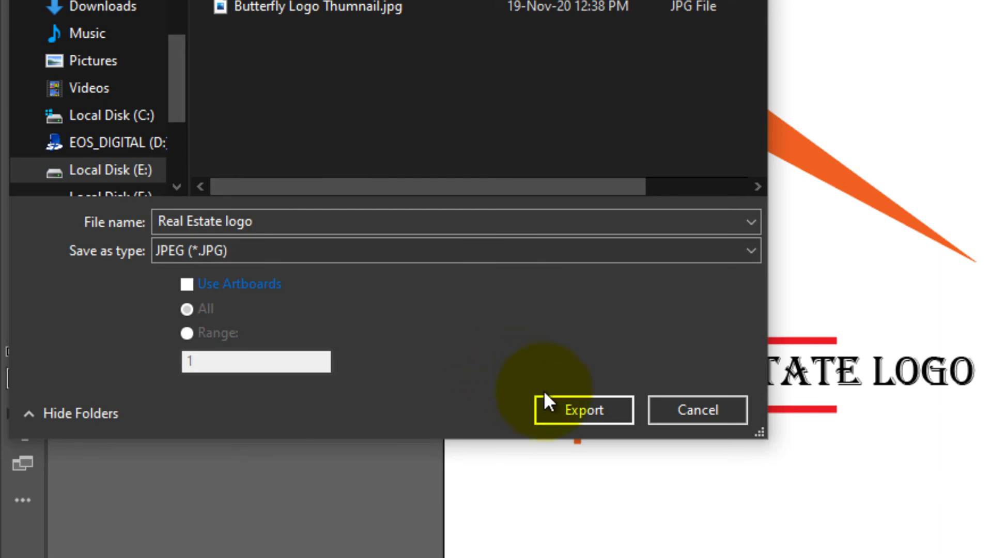
click(583, 412)
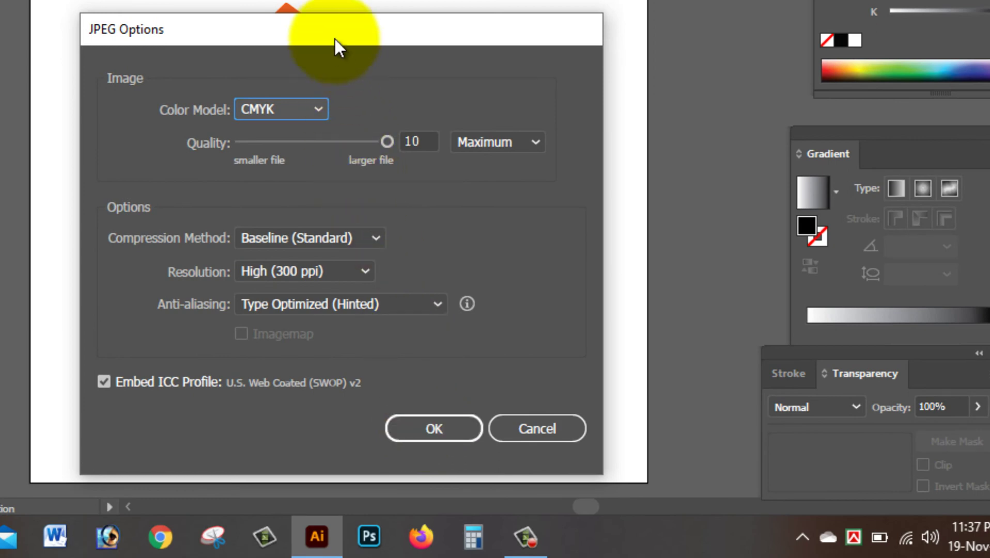
Step: Accept the JPEG options: CMYK, quality 10 Maximum, High (300 ppi) resolution
drag(335, 39, 324, 0)
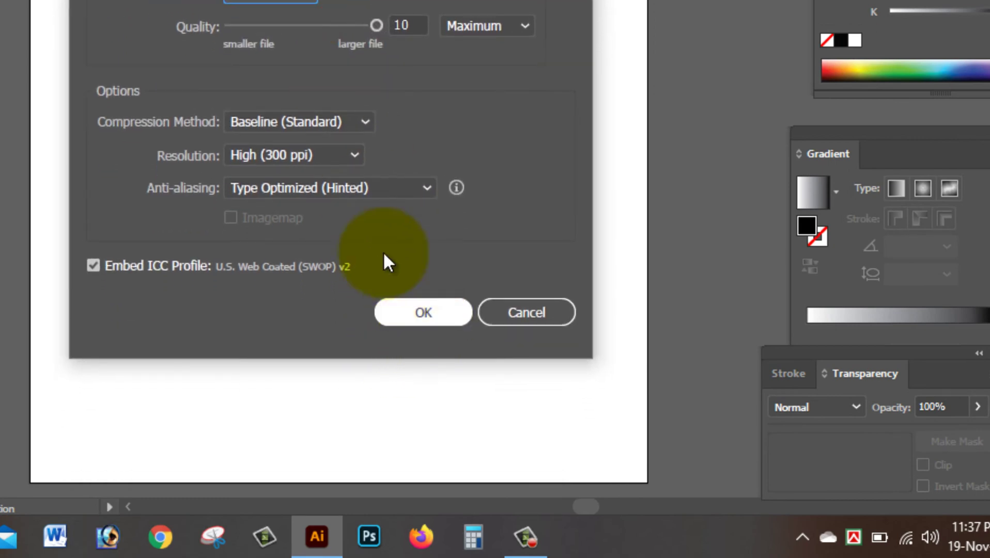
click(421, 316)
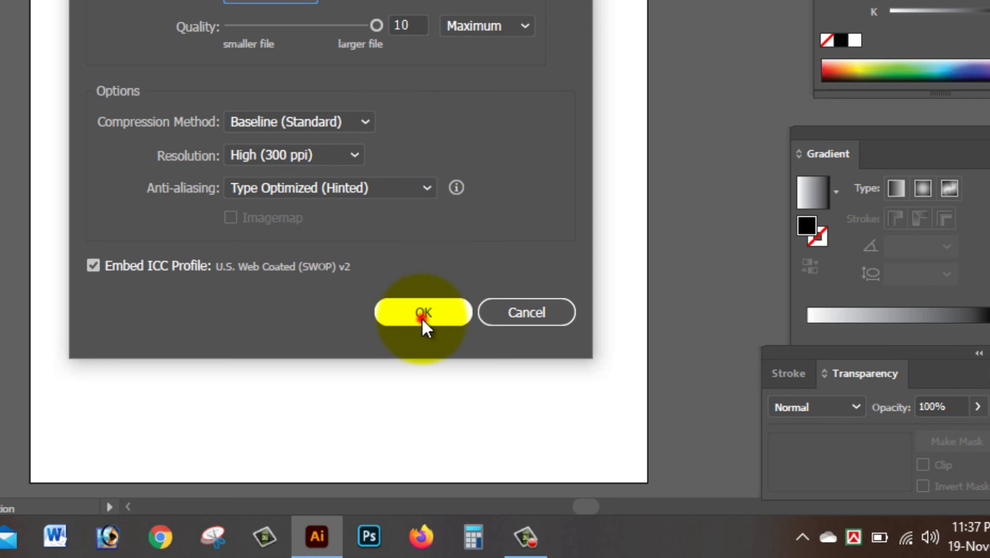